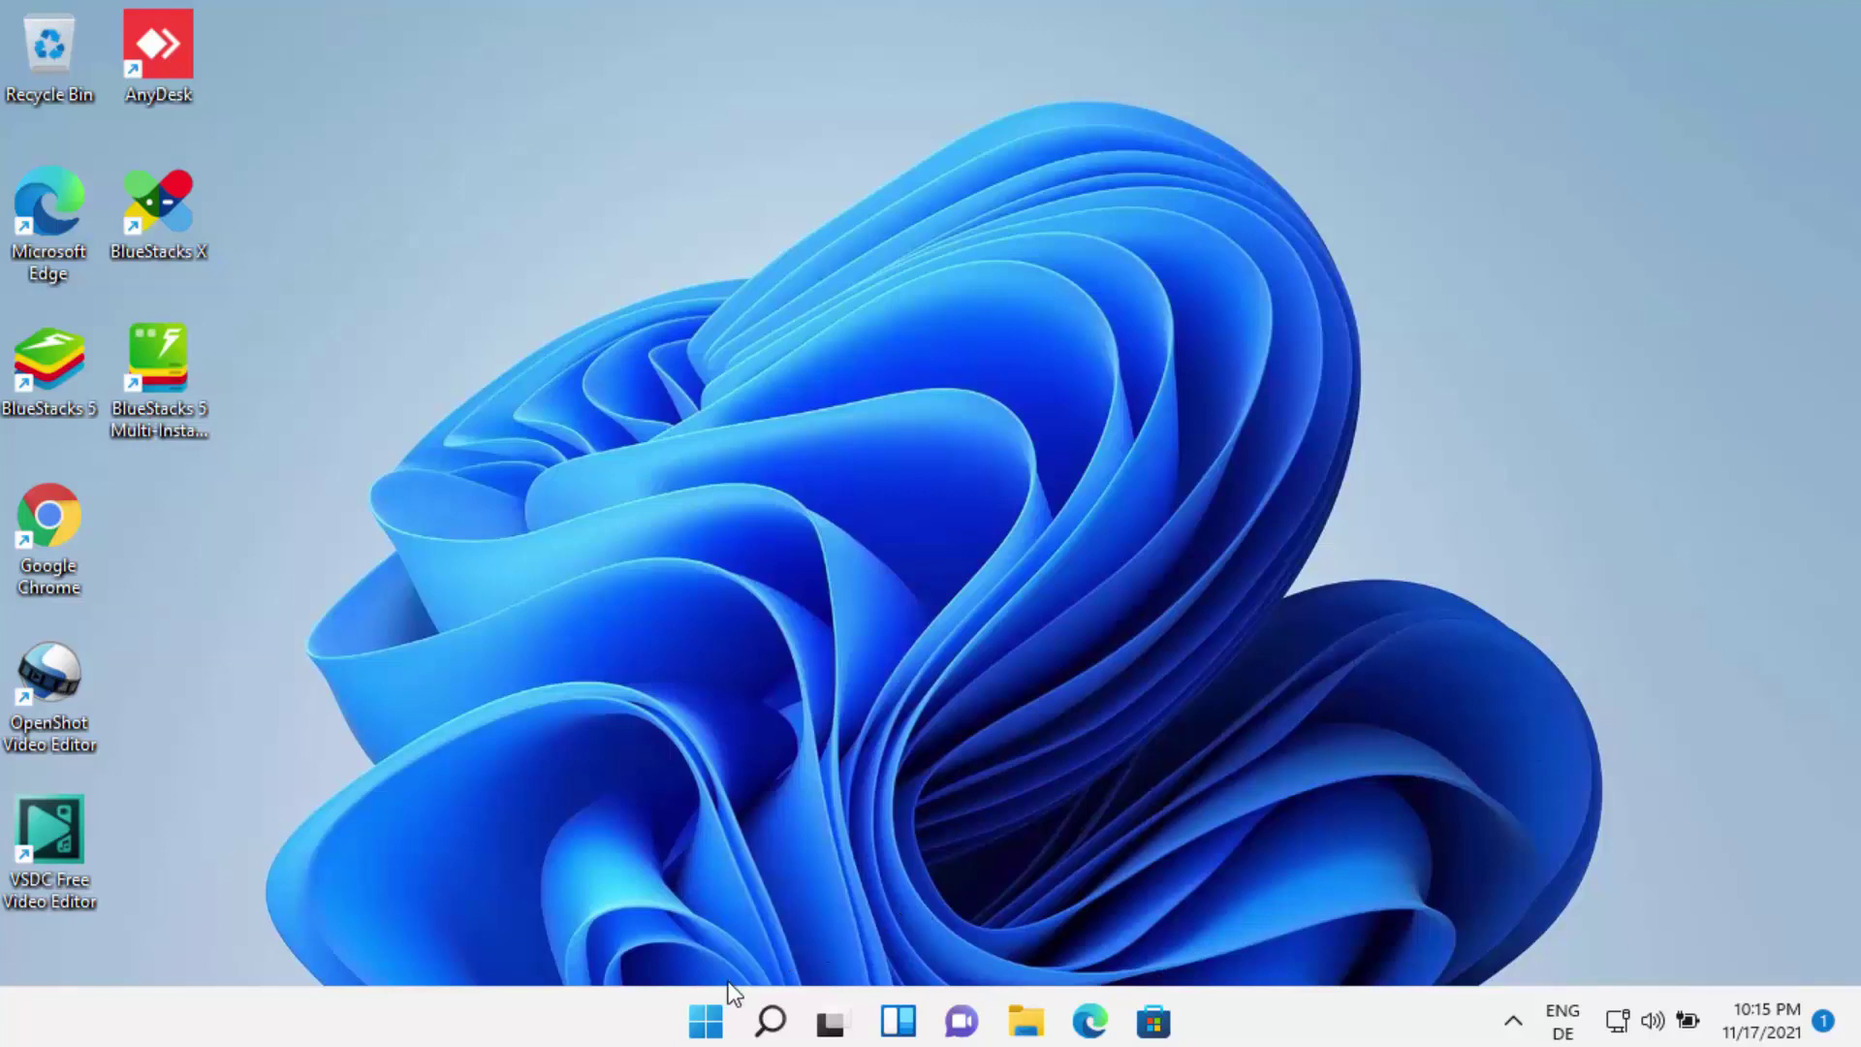
# - Launch Settings from the Start menu, then search 'sett' before returning to the System page
pyautogui.click(708, 1032)
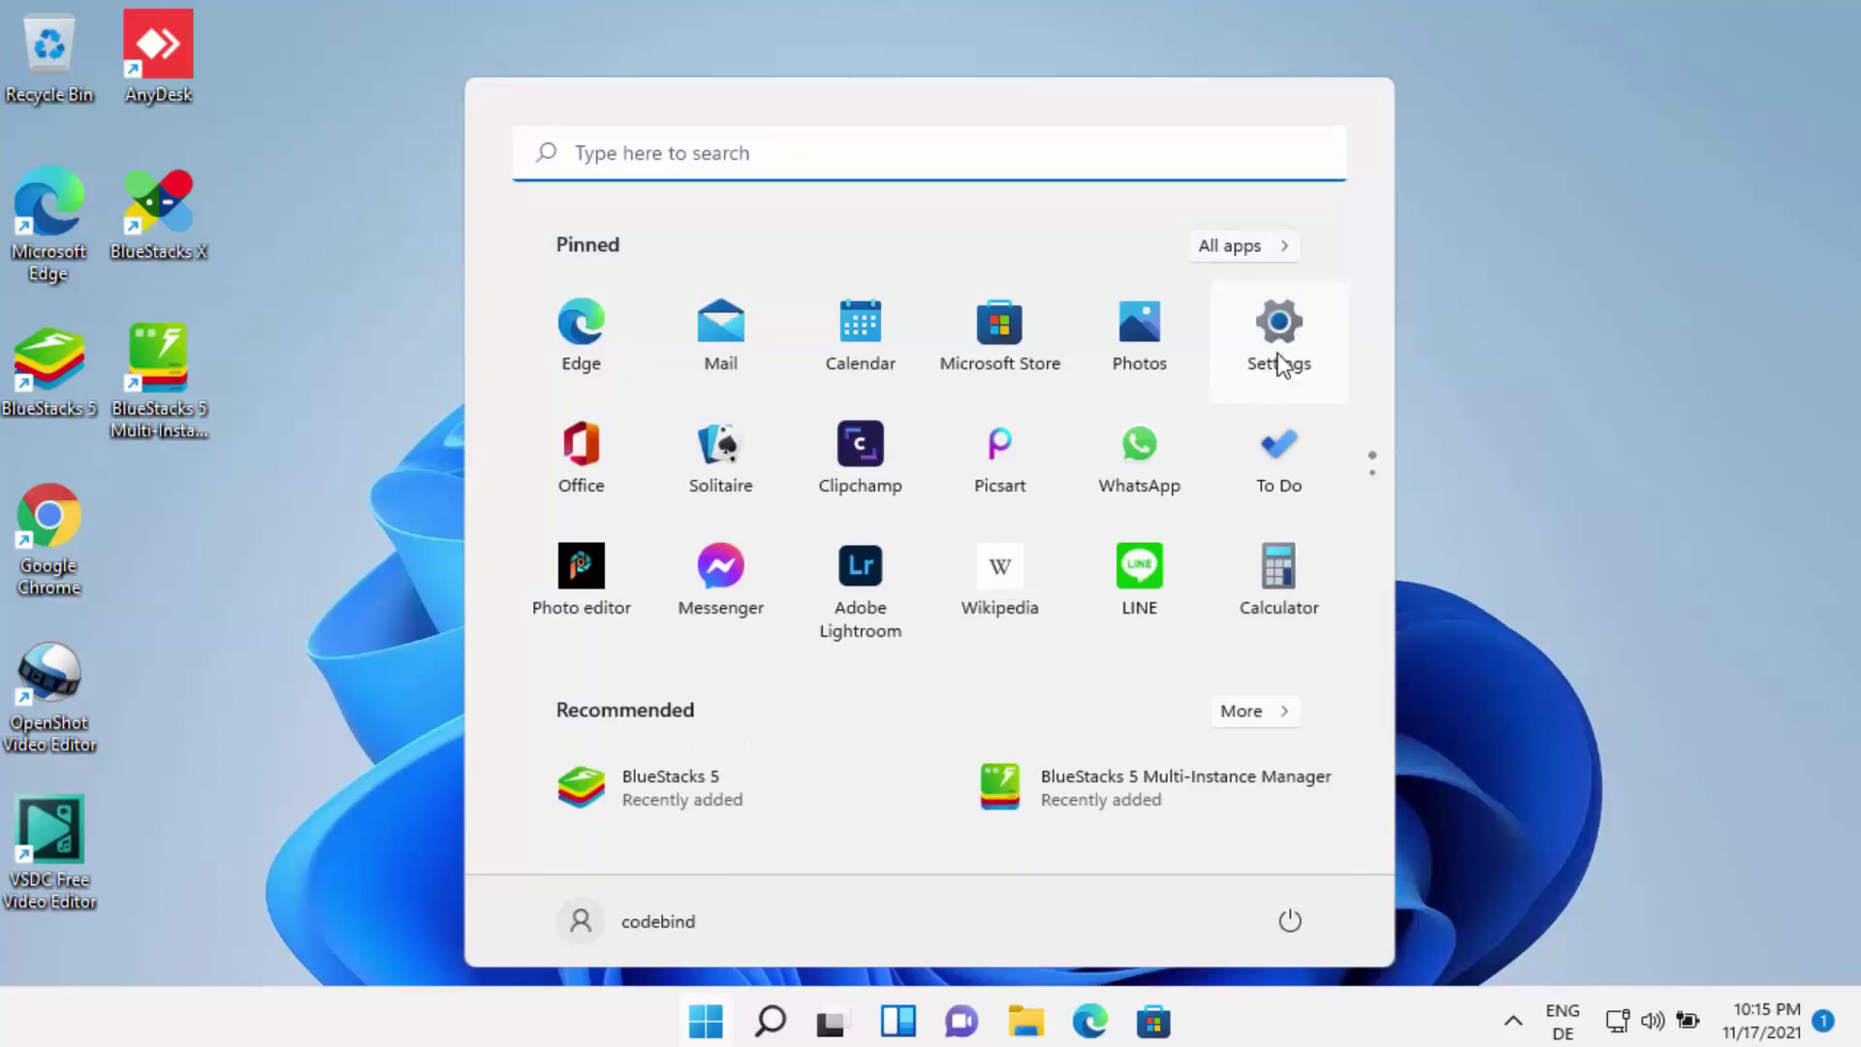
pyautogui.click(1282, 366)
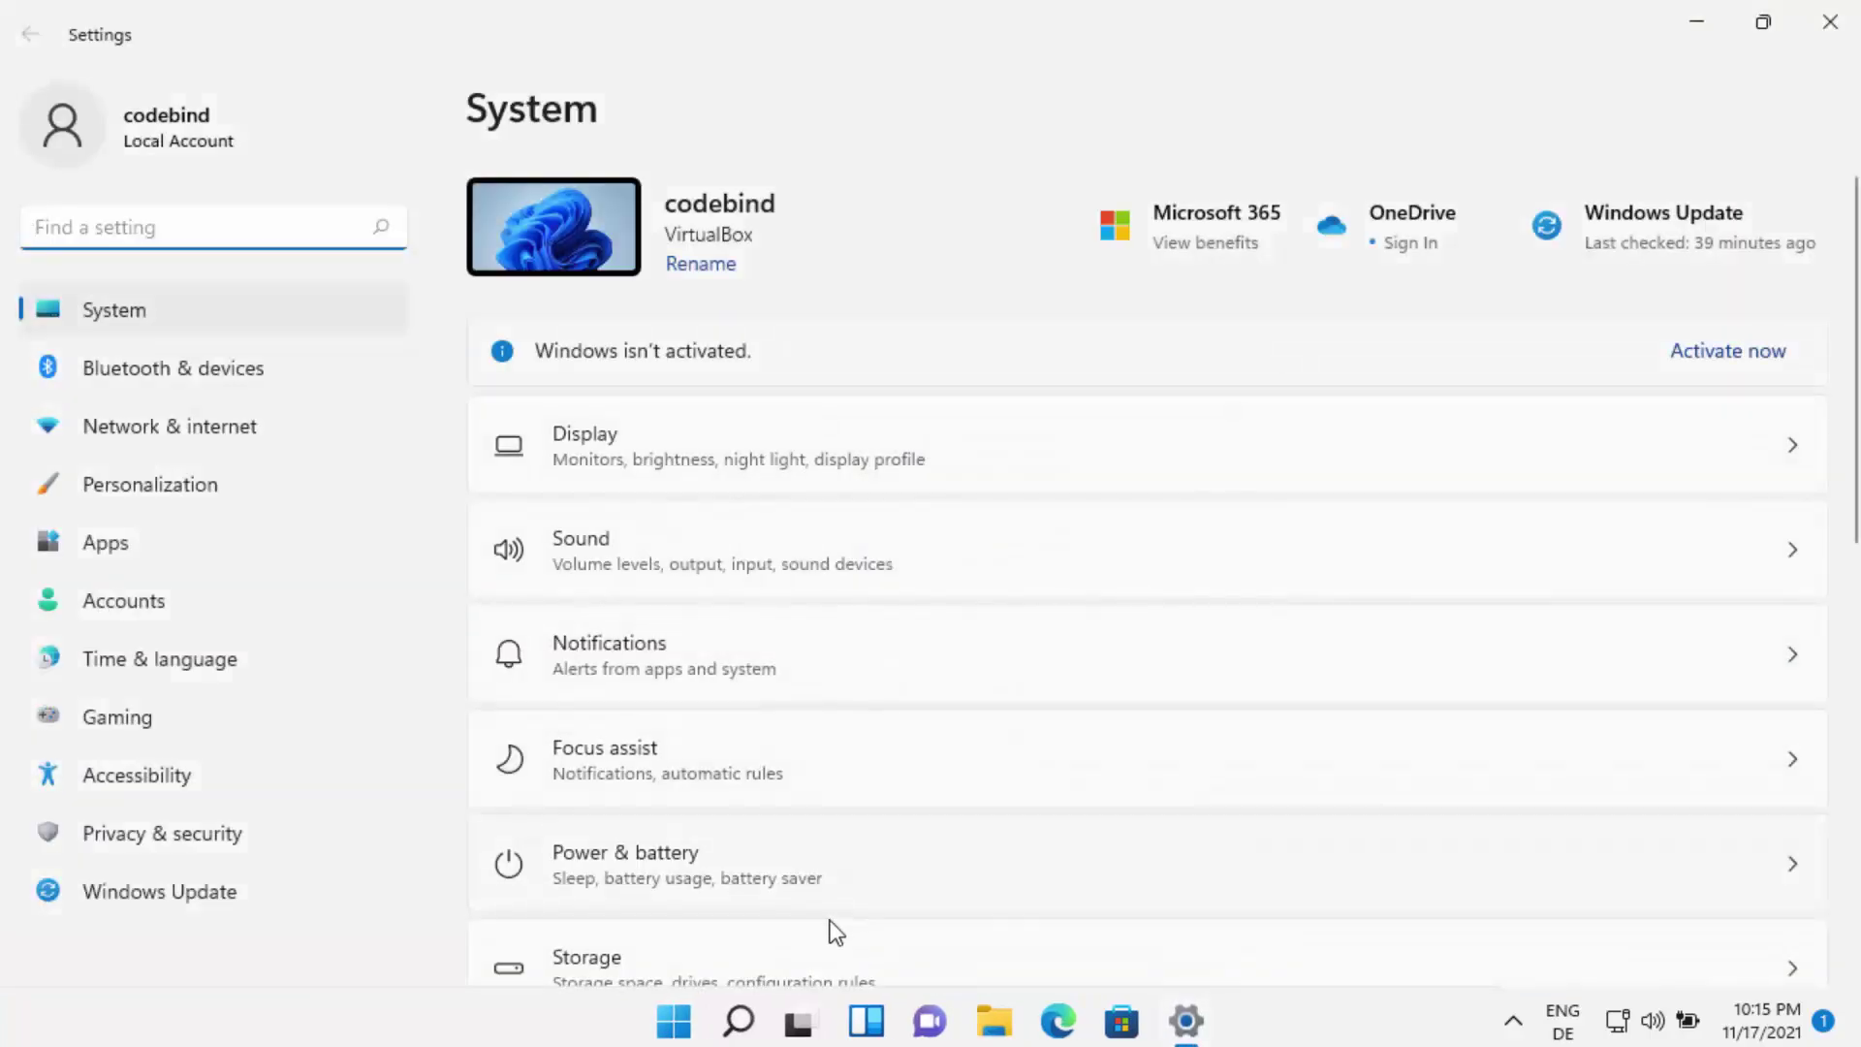
pyautogui.click(739, 1020)
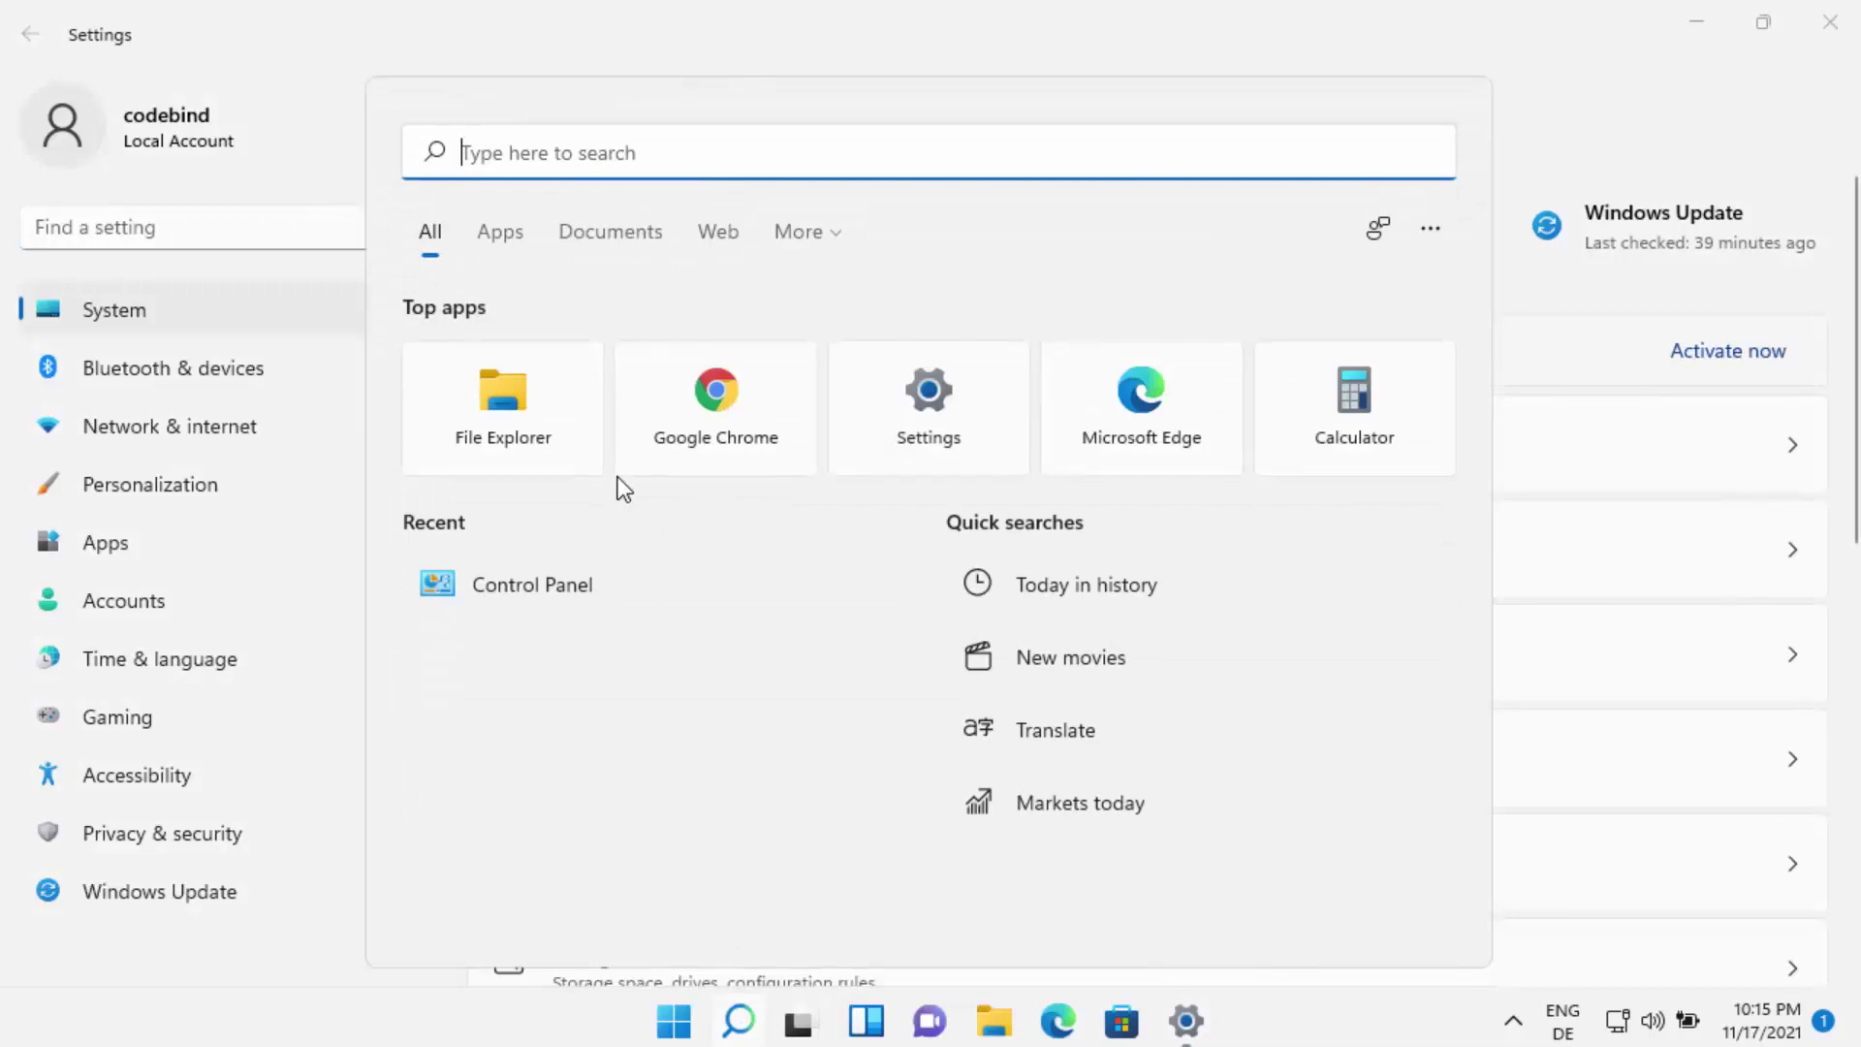
pyautogui.write('sett')
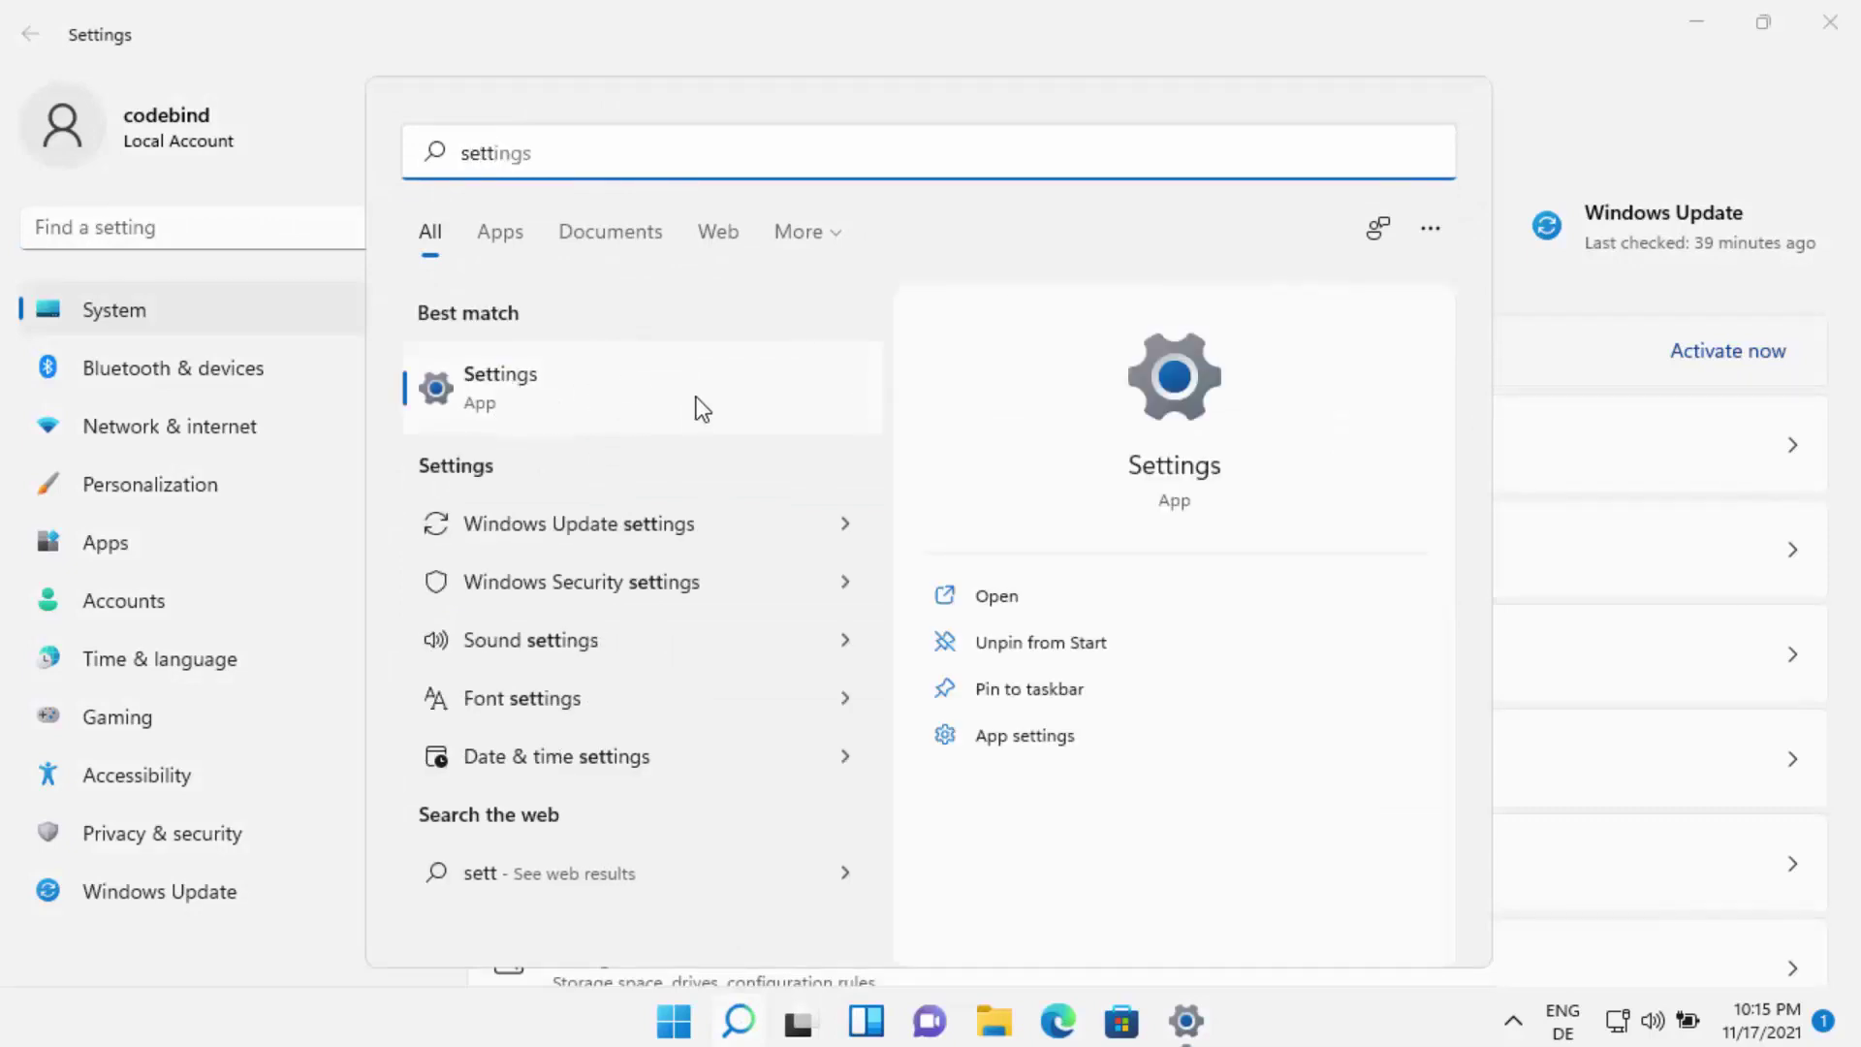
pyautogui.click(1587, 297)
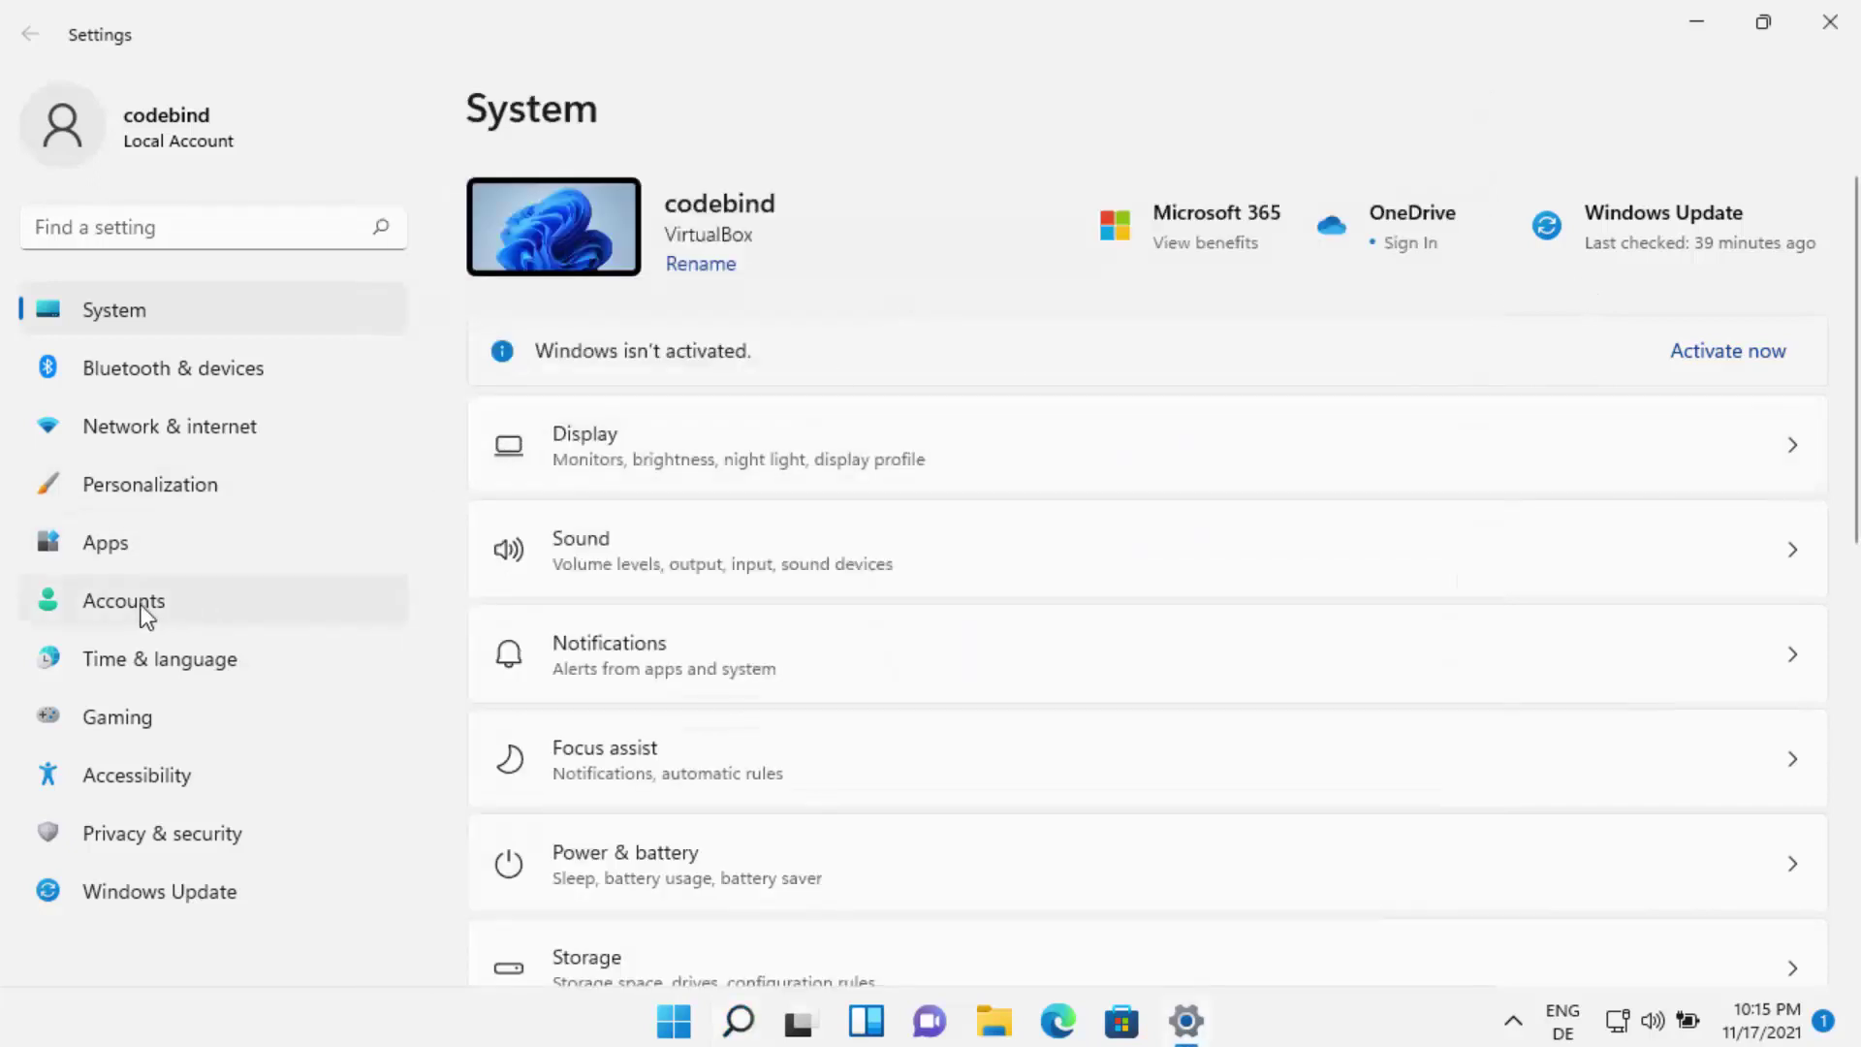
# - Go to Accounts and open the Your info page for the local administrator account
pyautogui.click(169, 607)
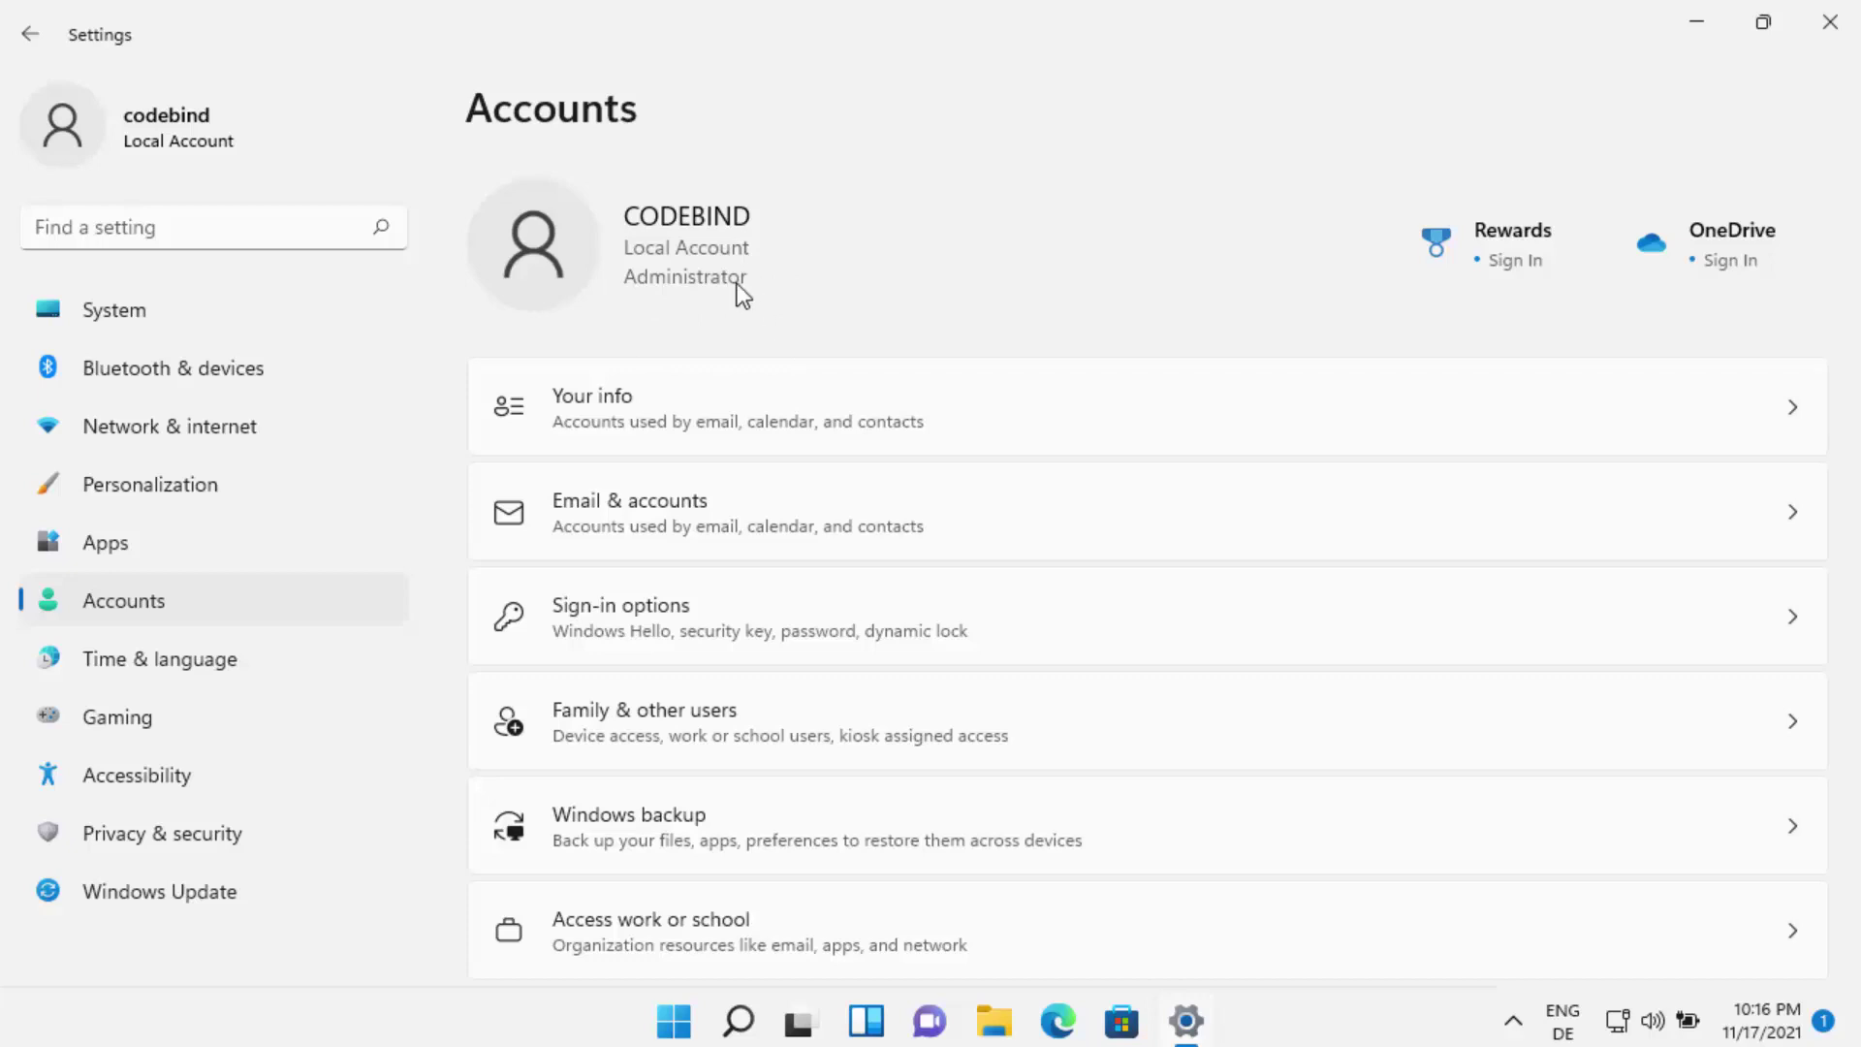
pyautogui.click(596, 404)
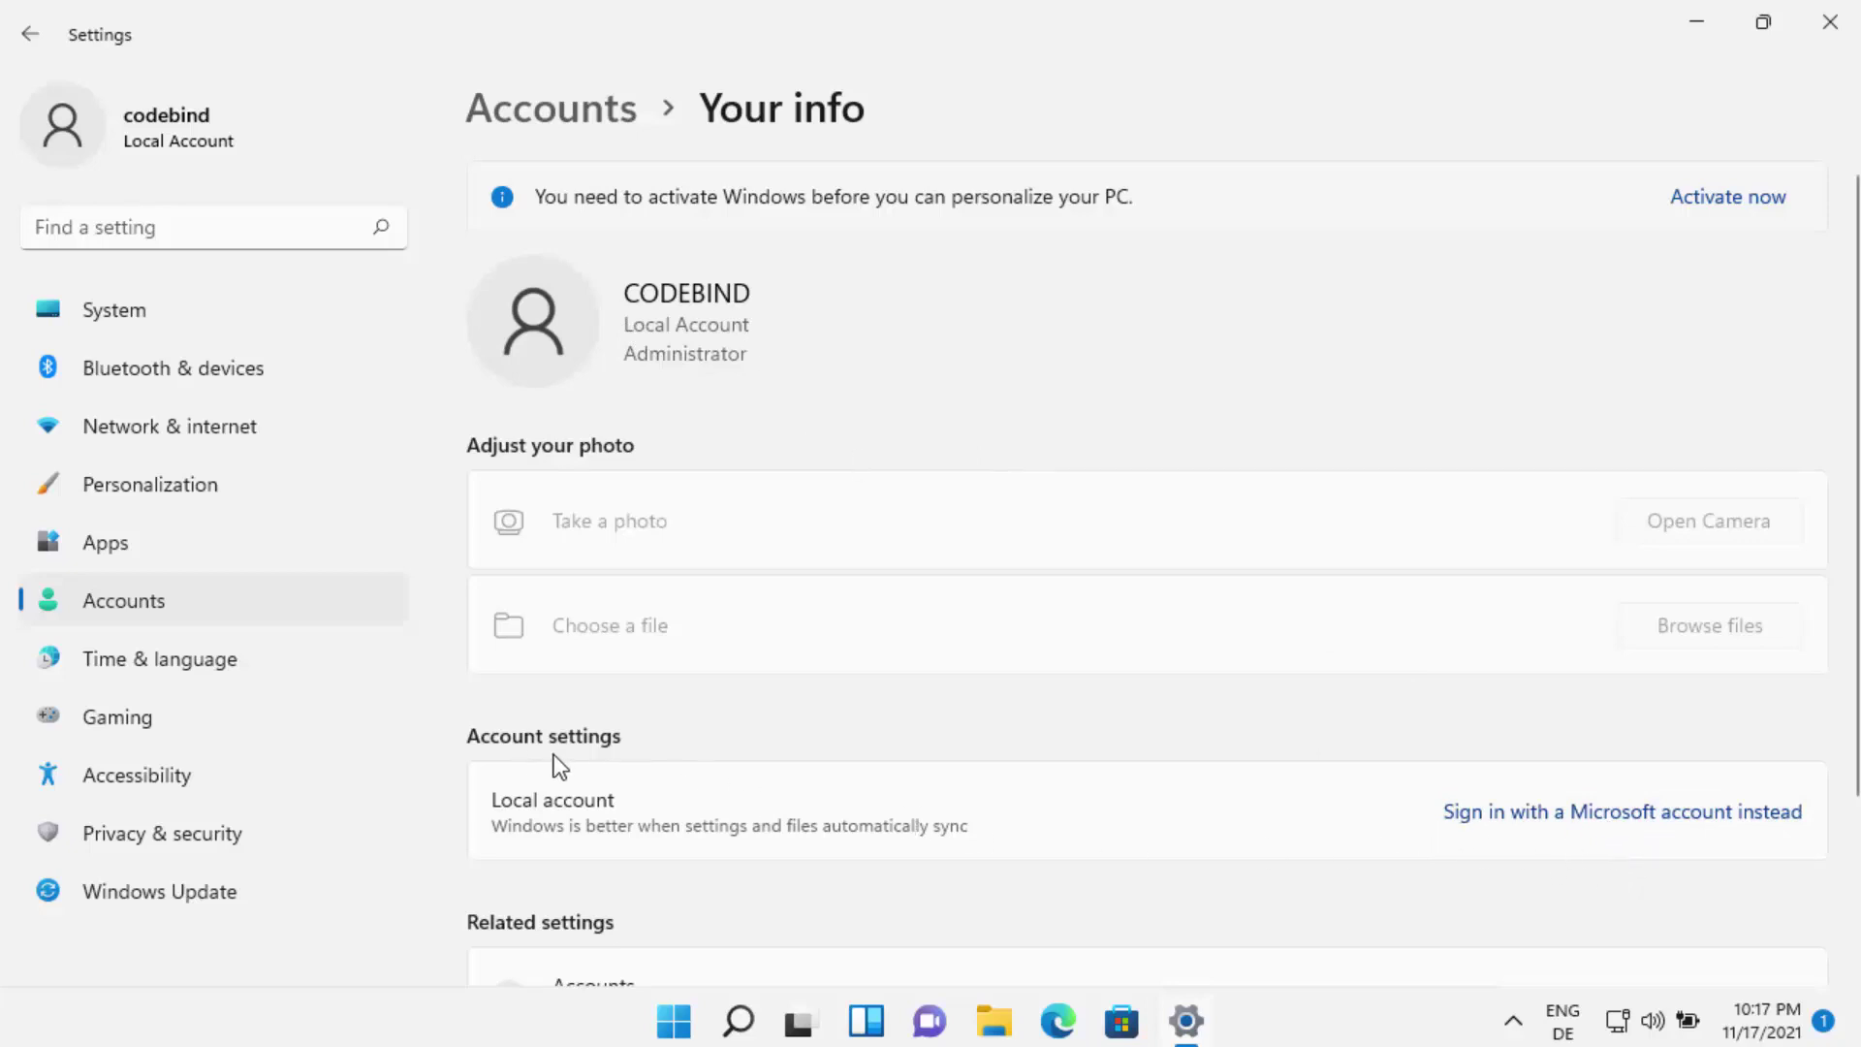
# - Choose to sign in with a Microsoft account instead and submit the account's e-mail address
pyautogui.click(1558, 824)
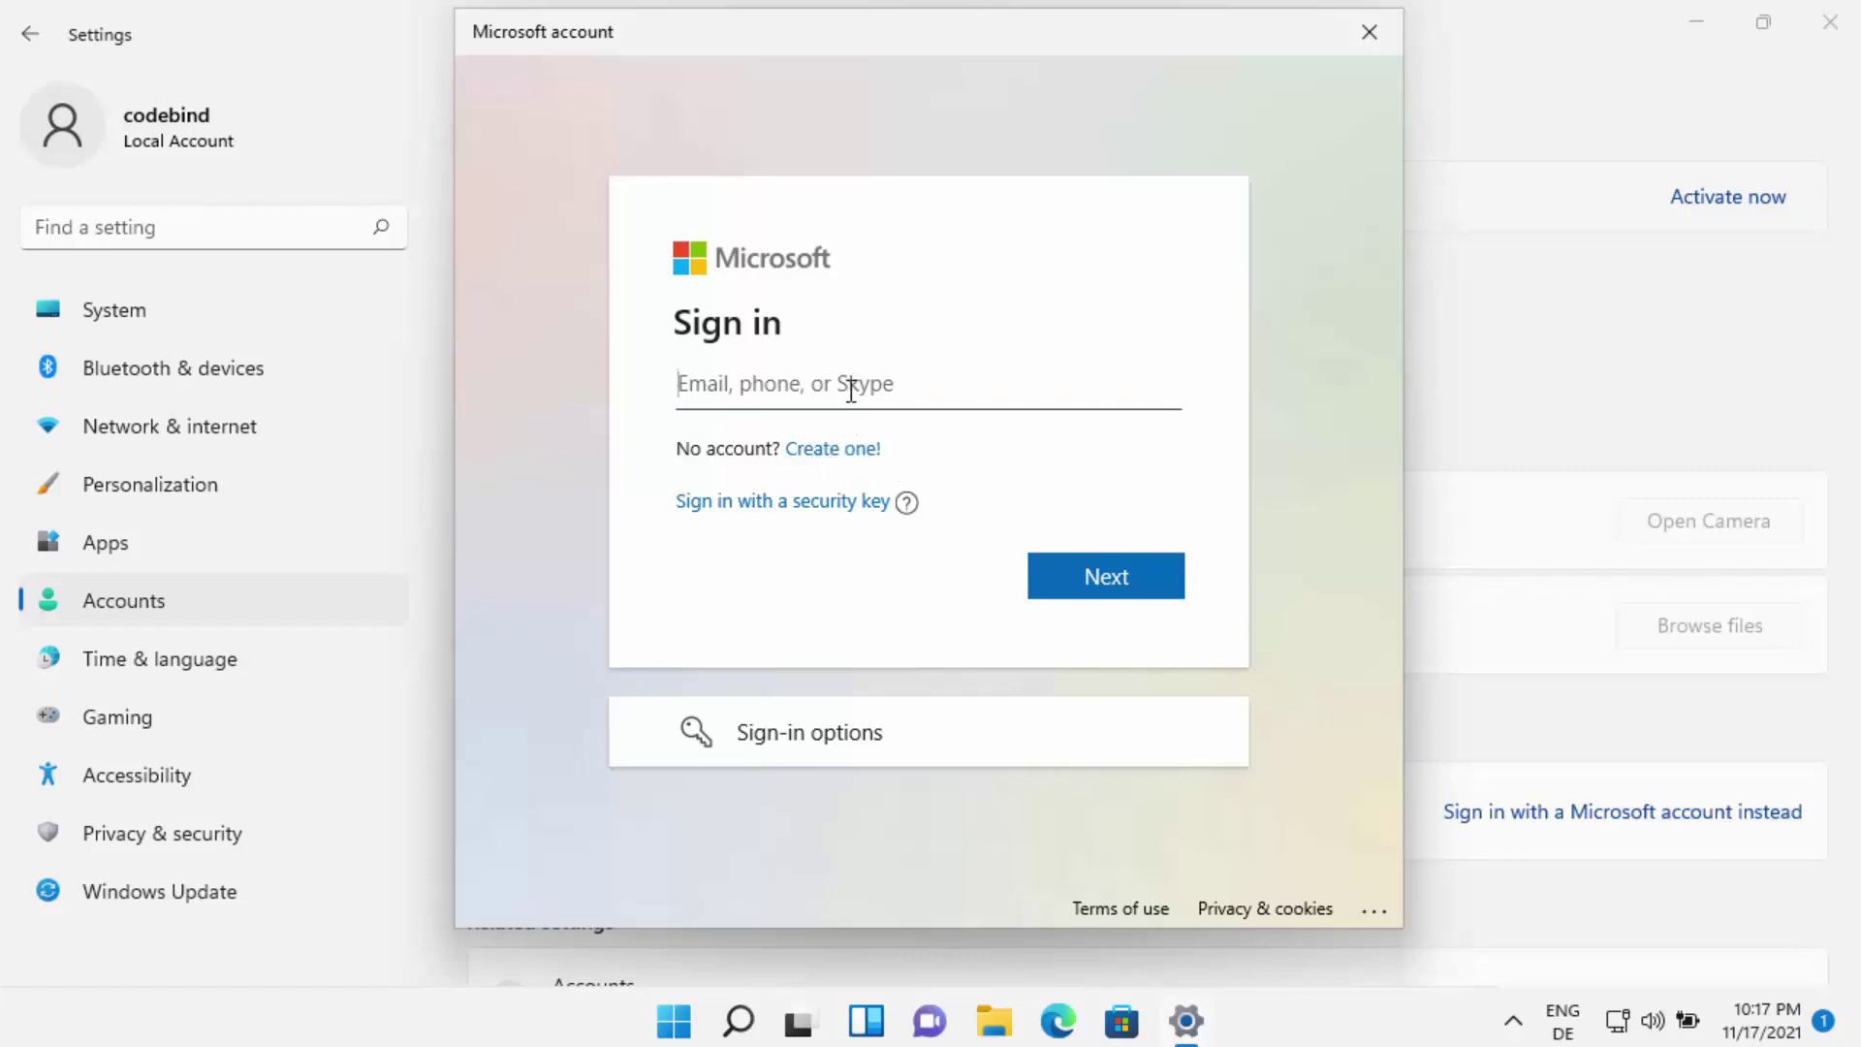
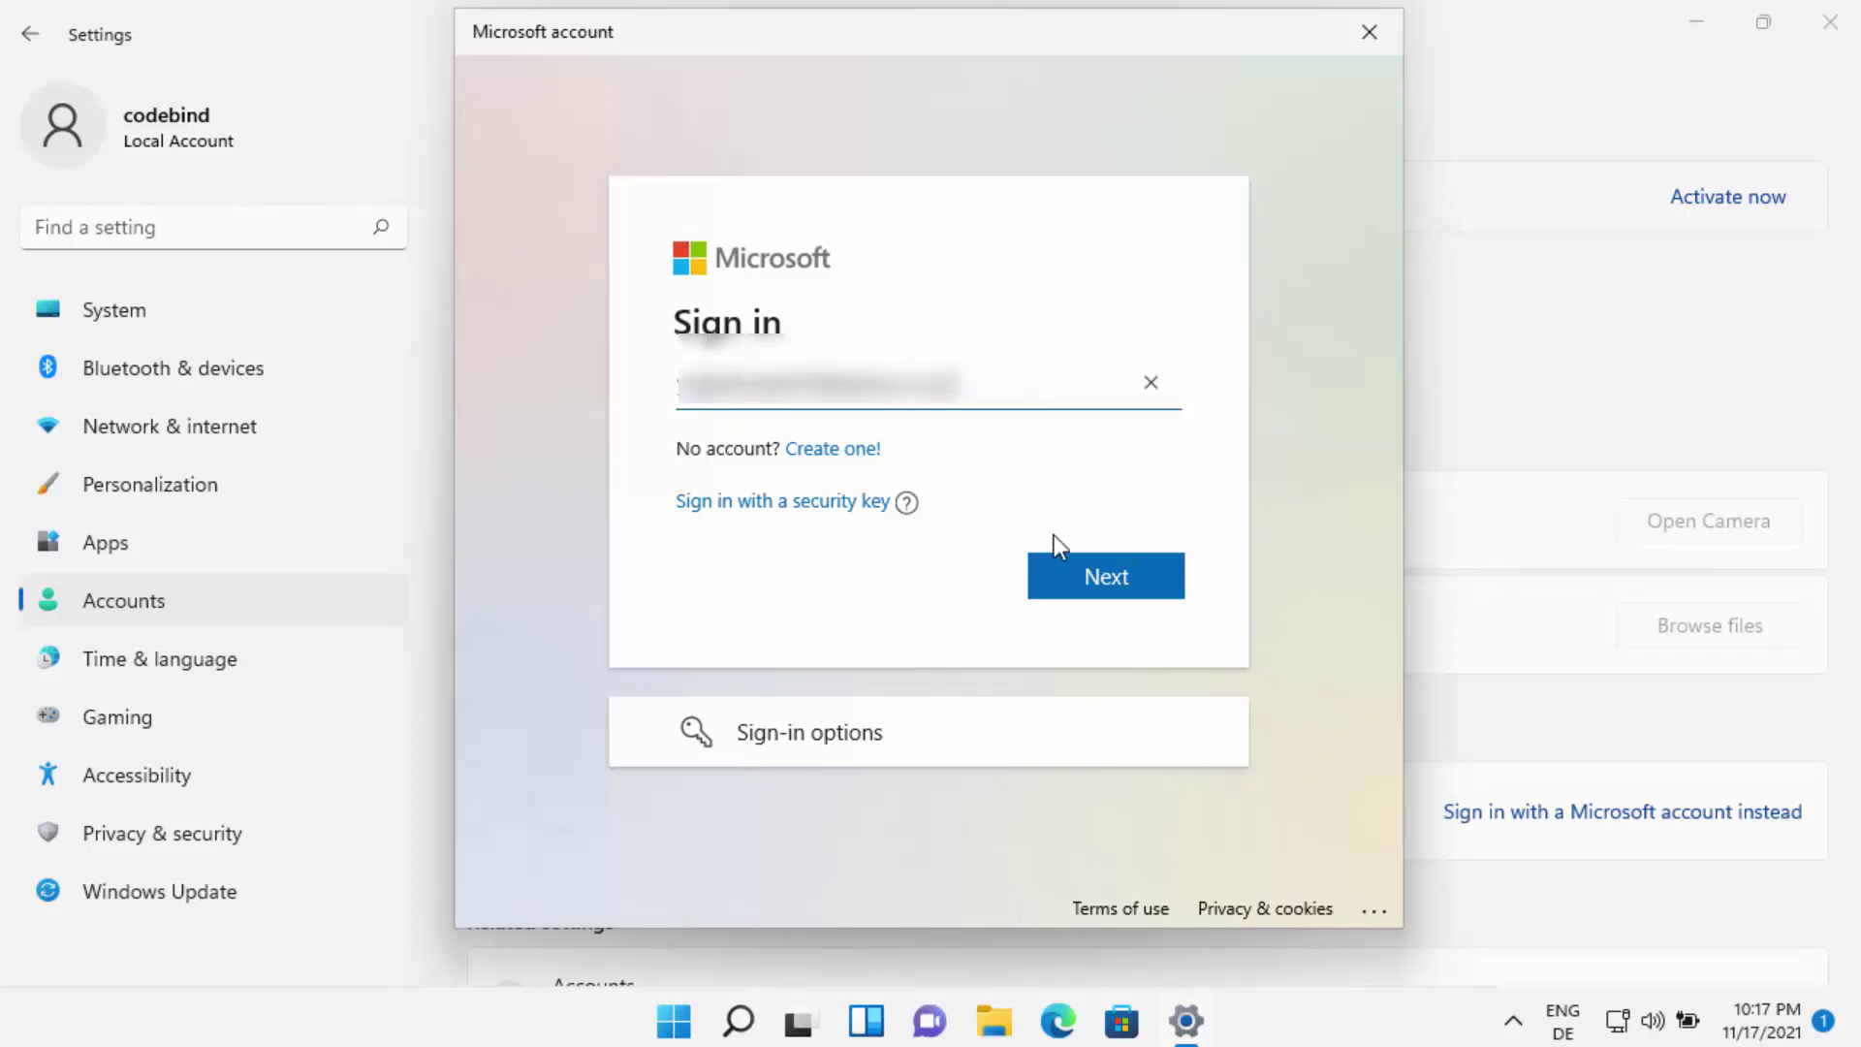
pyautogui.click(1073, 576)
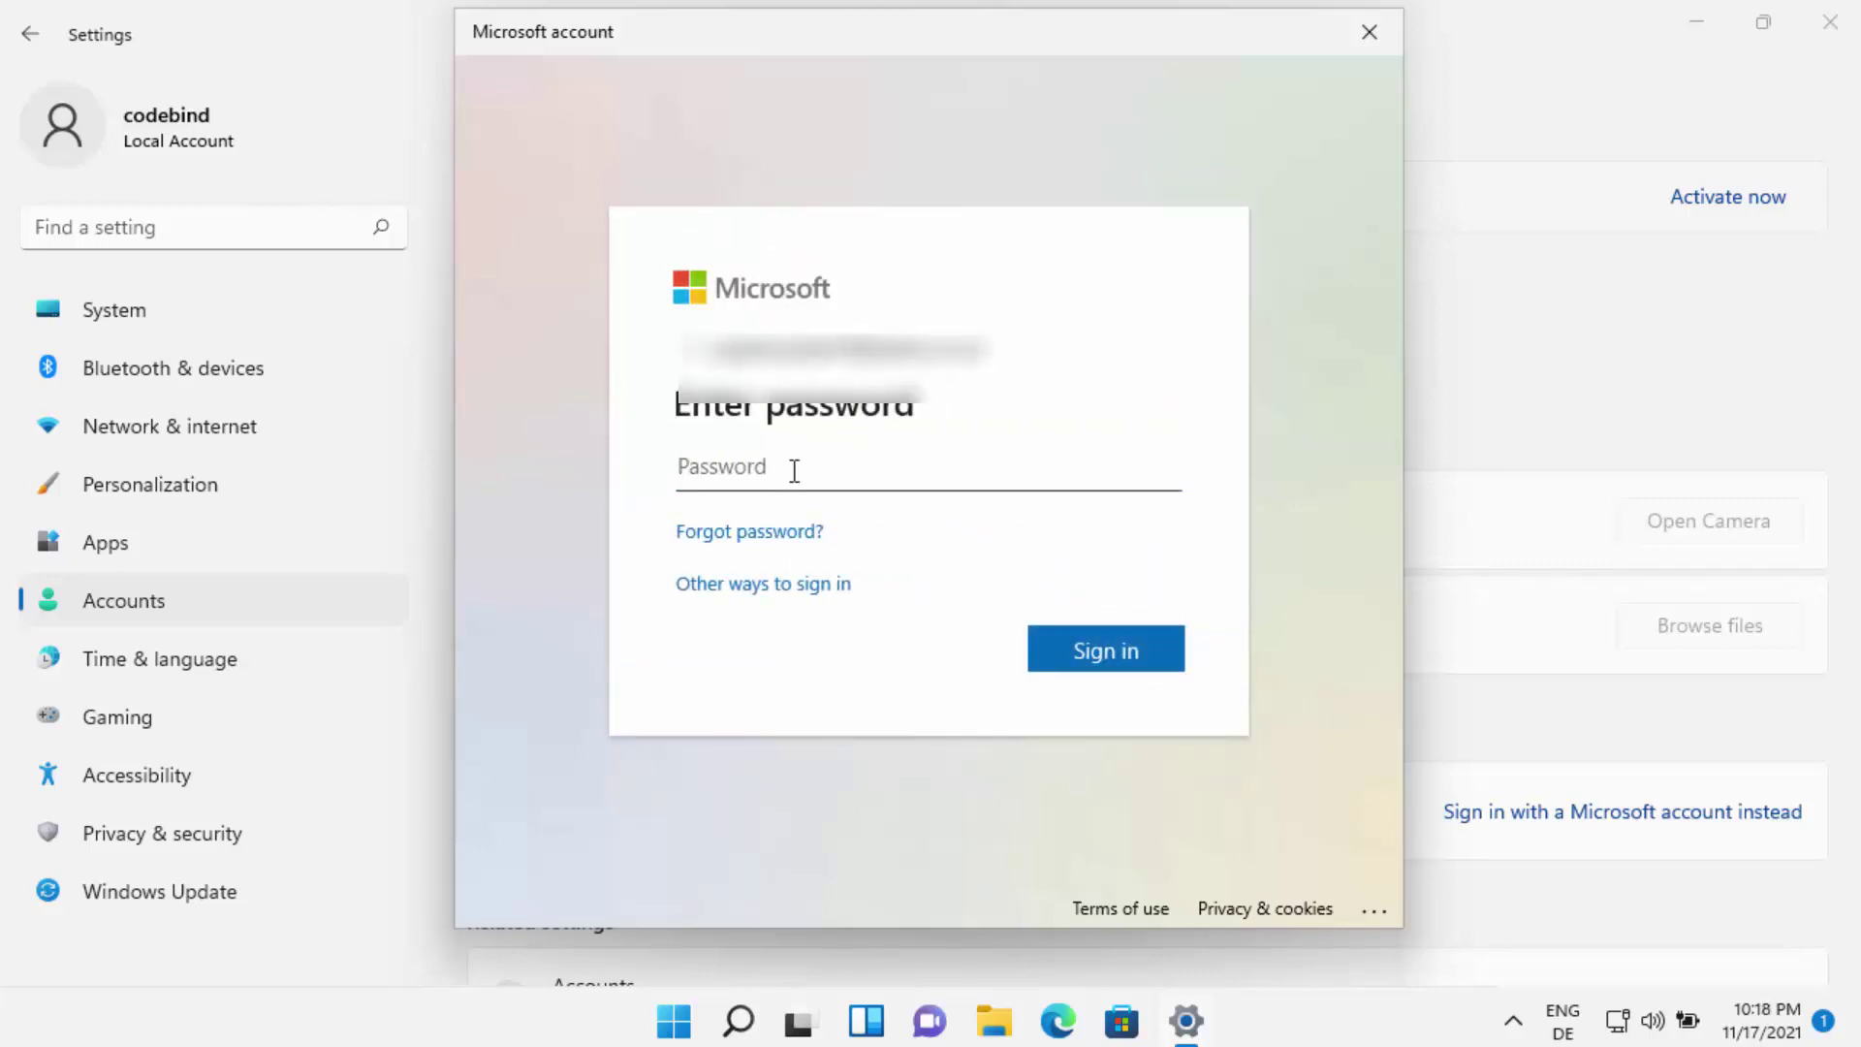
# - Paste the Microsoft account password and sign in
pyautogui.hotkey('ctrl', 'v')
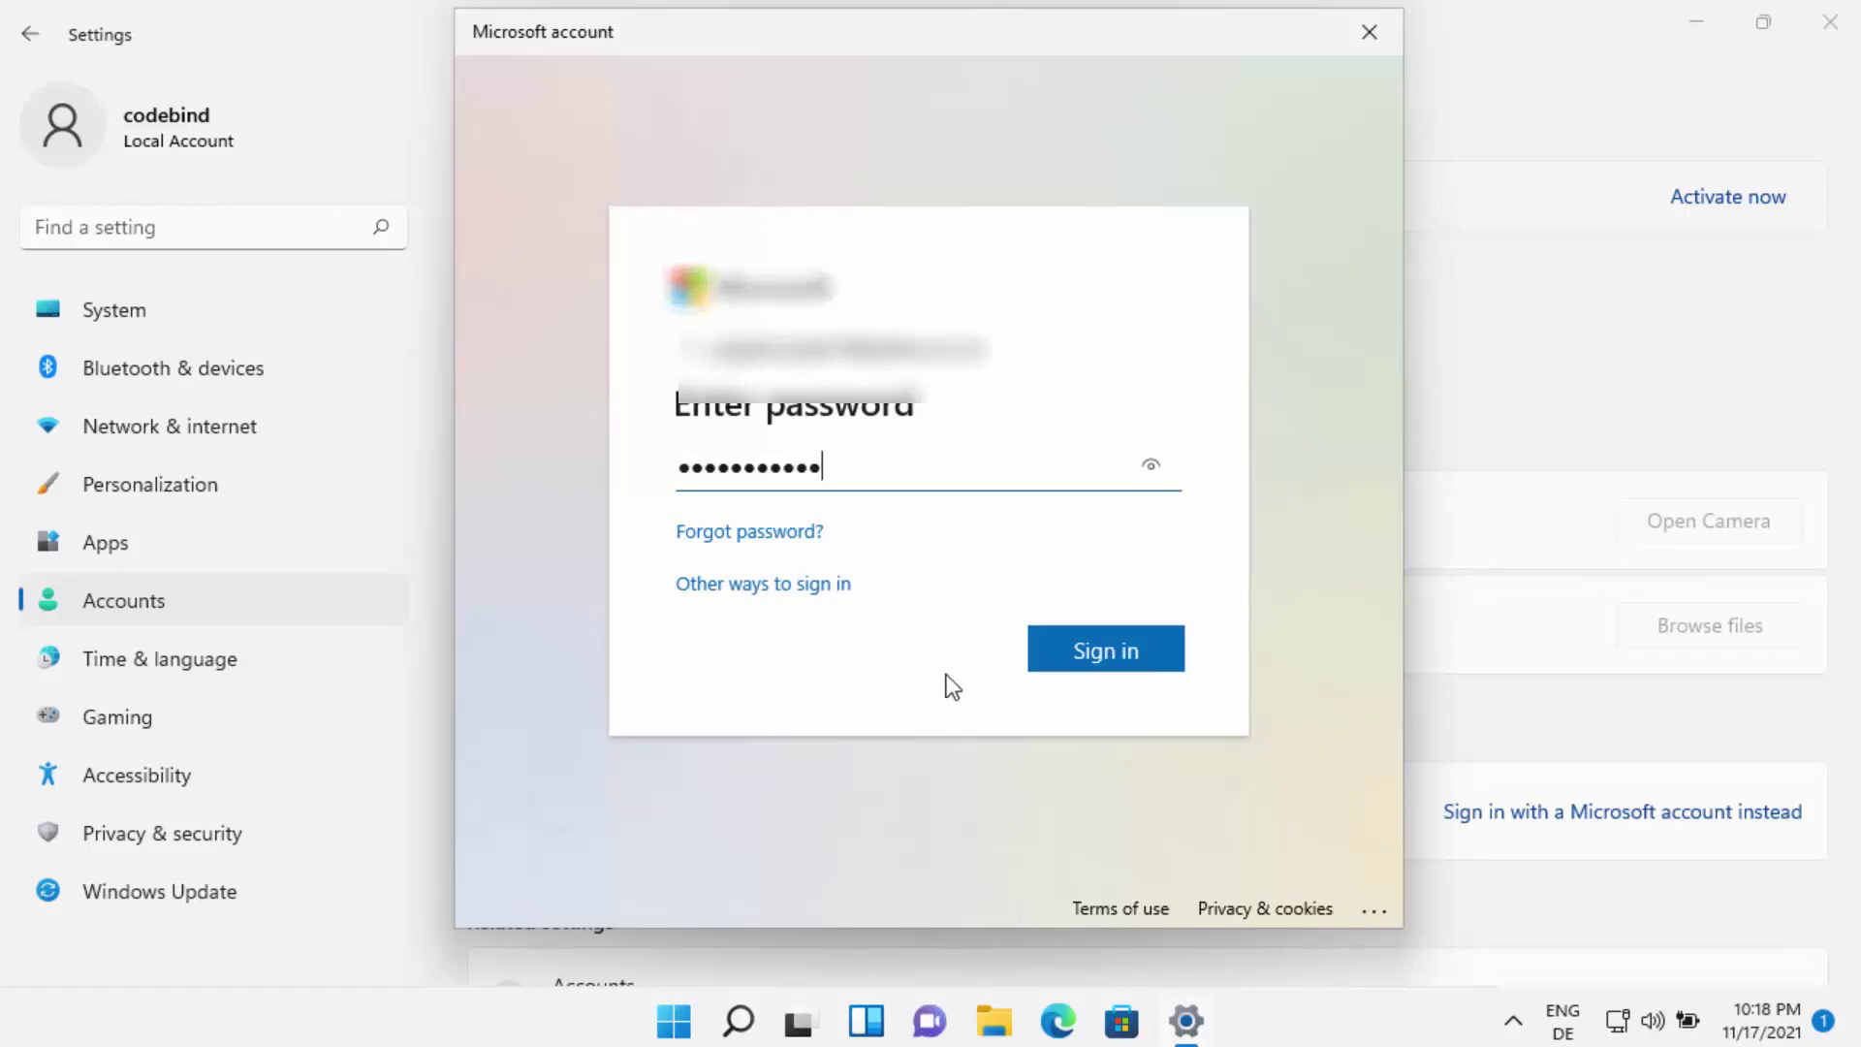
pyautogui.click(1105, 659)
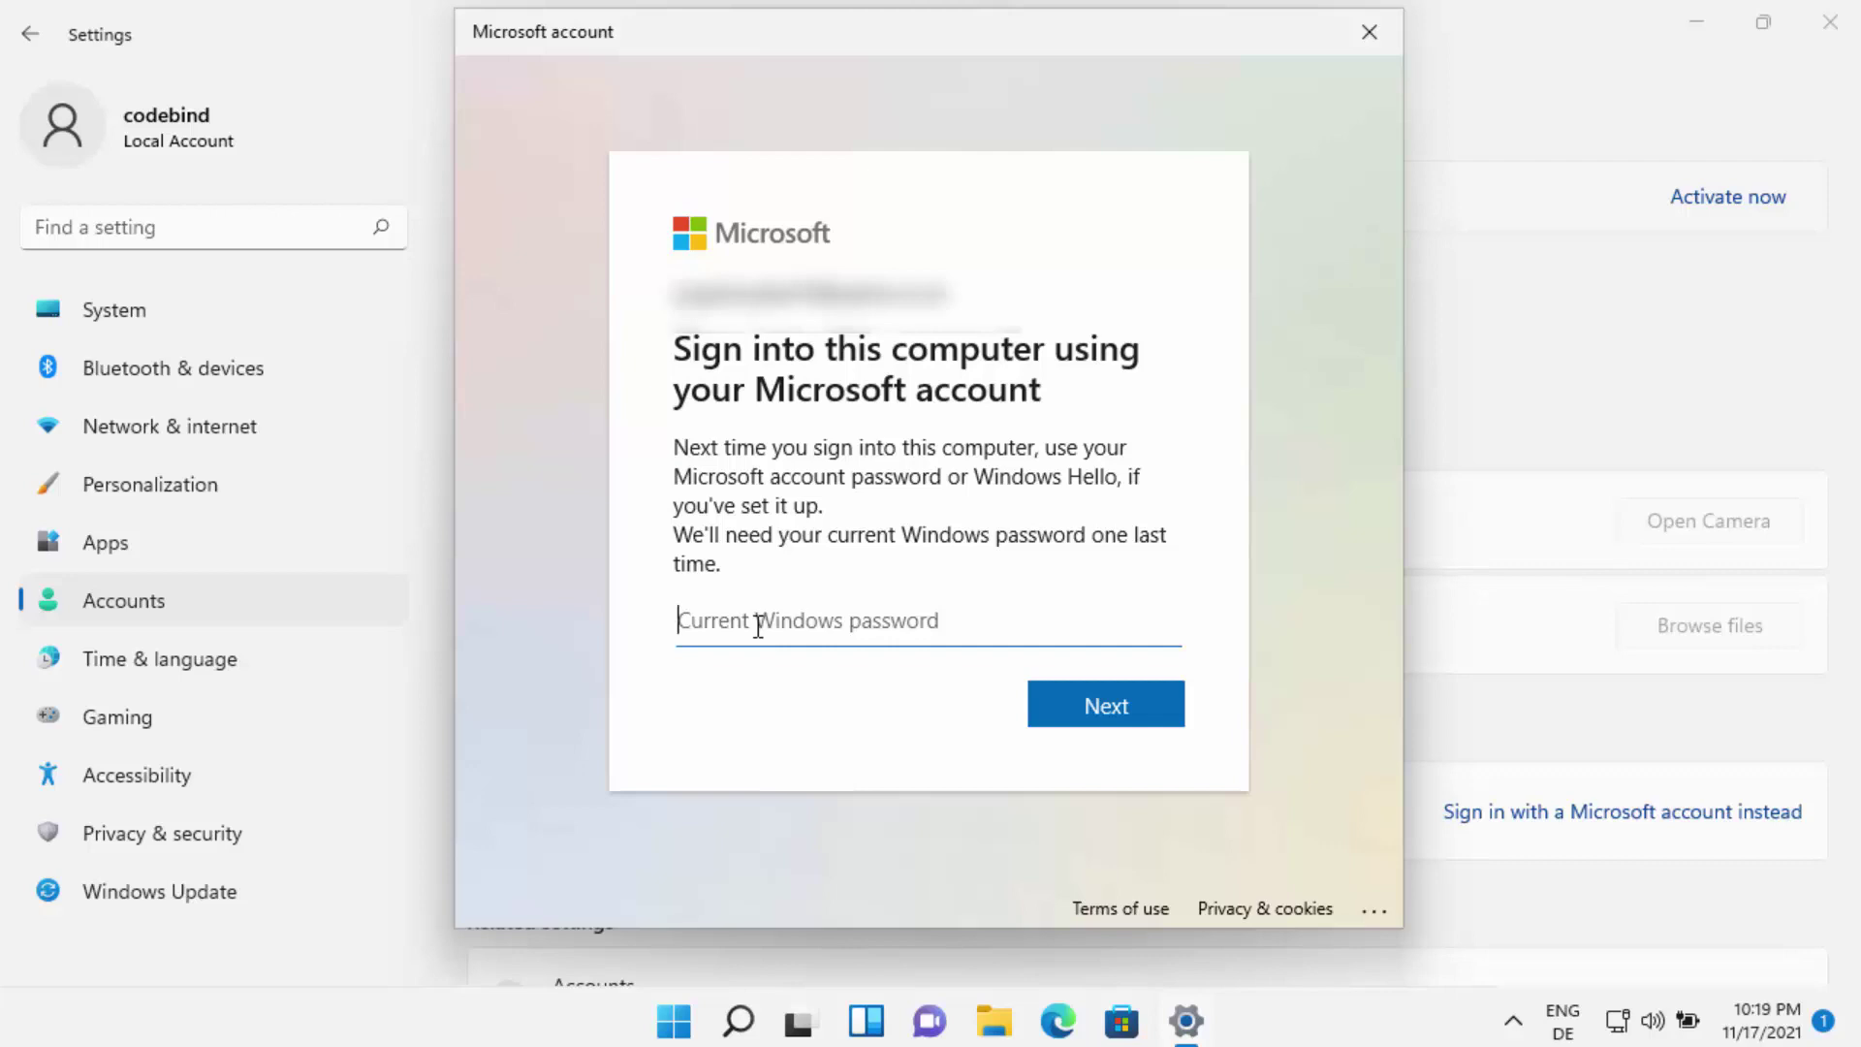
# - Paste the current Windows password to confirm the switch to the Microsoft account
pyautogui.hotkey('ctrl', 'v')
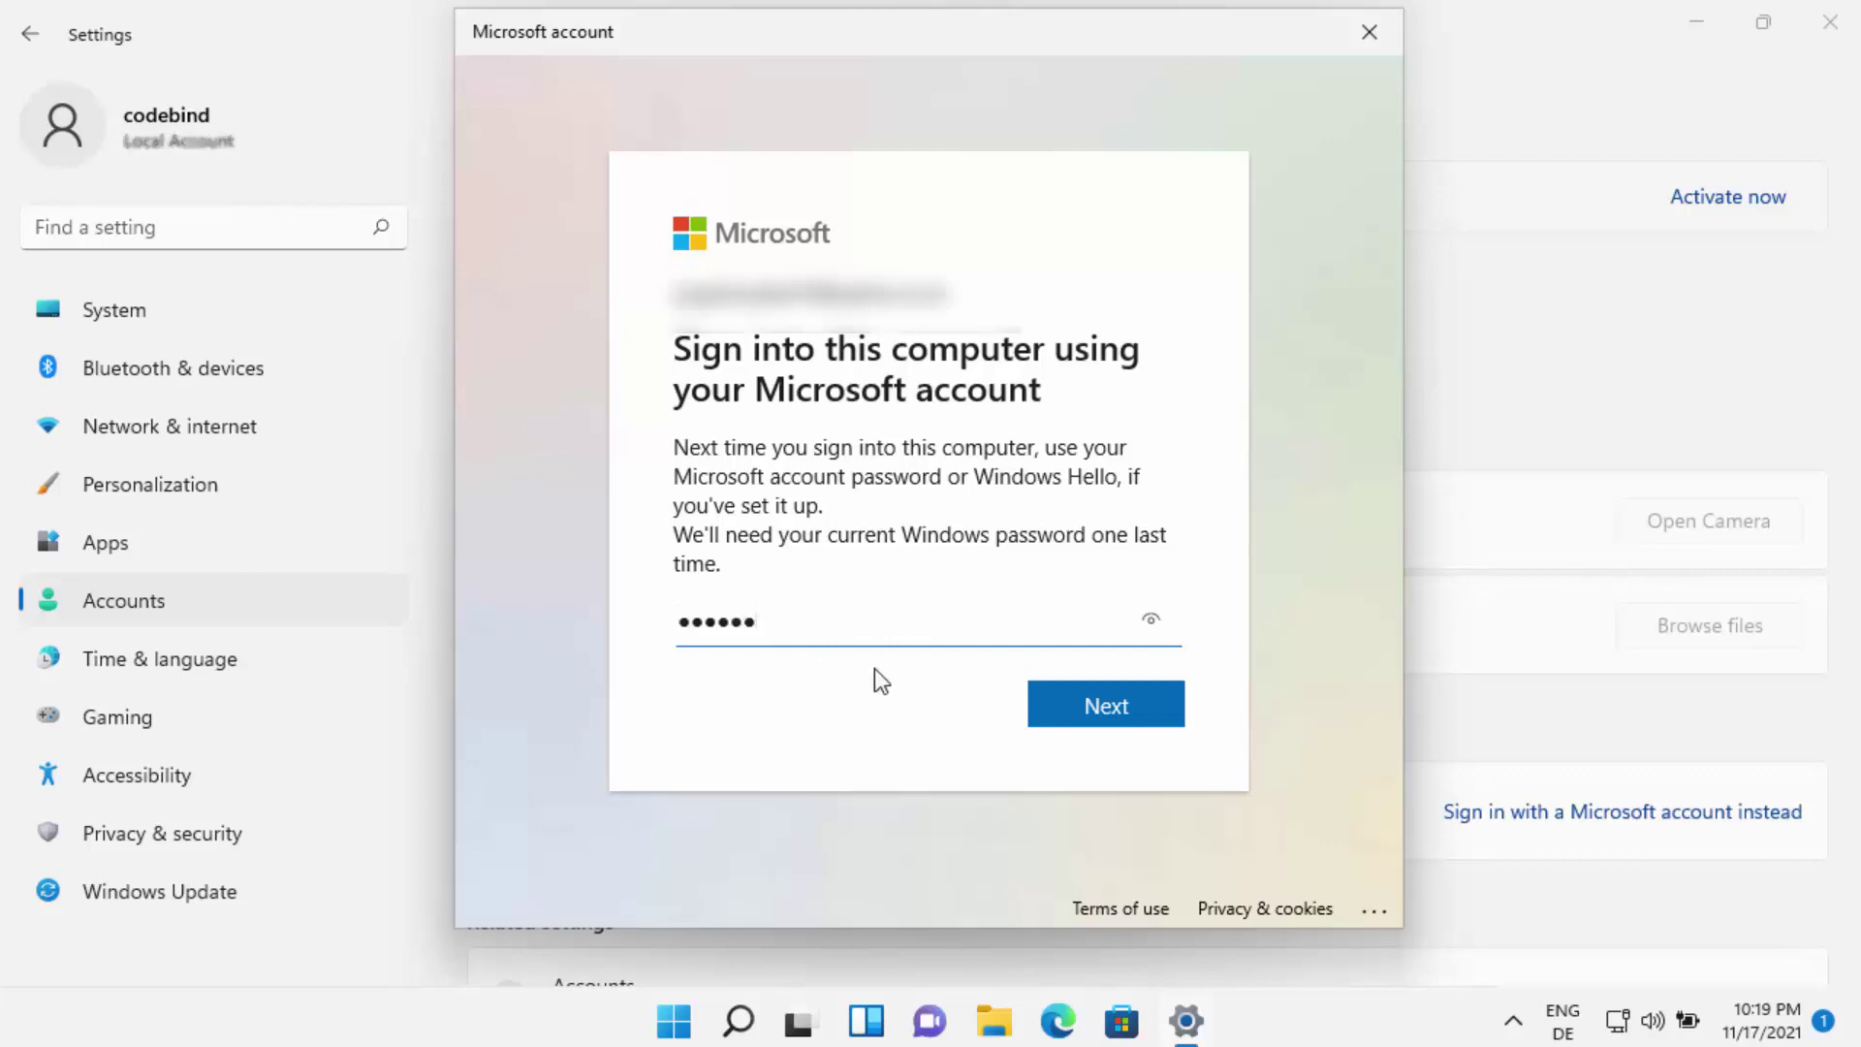
pyautogui.click(1127, 721)
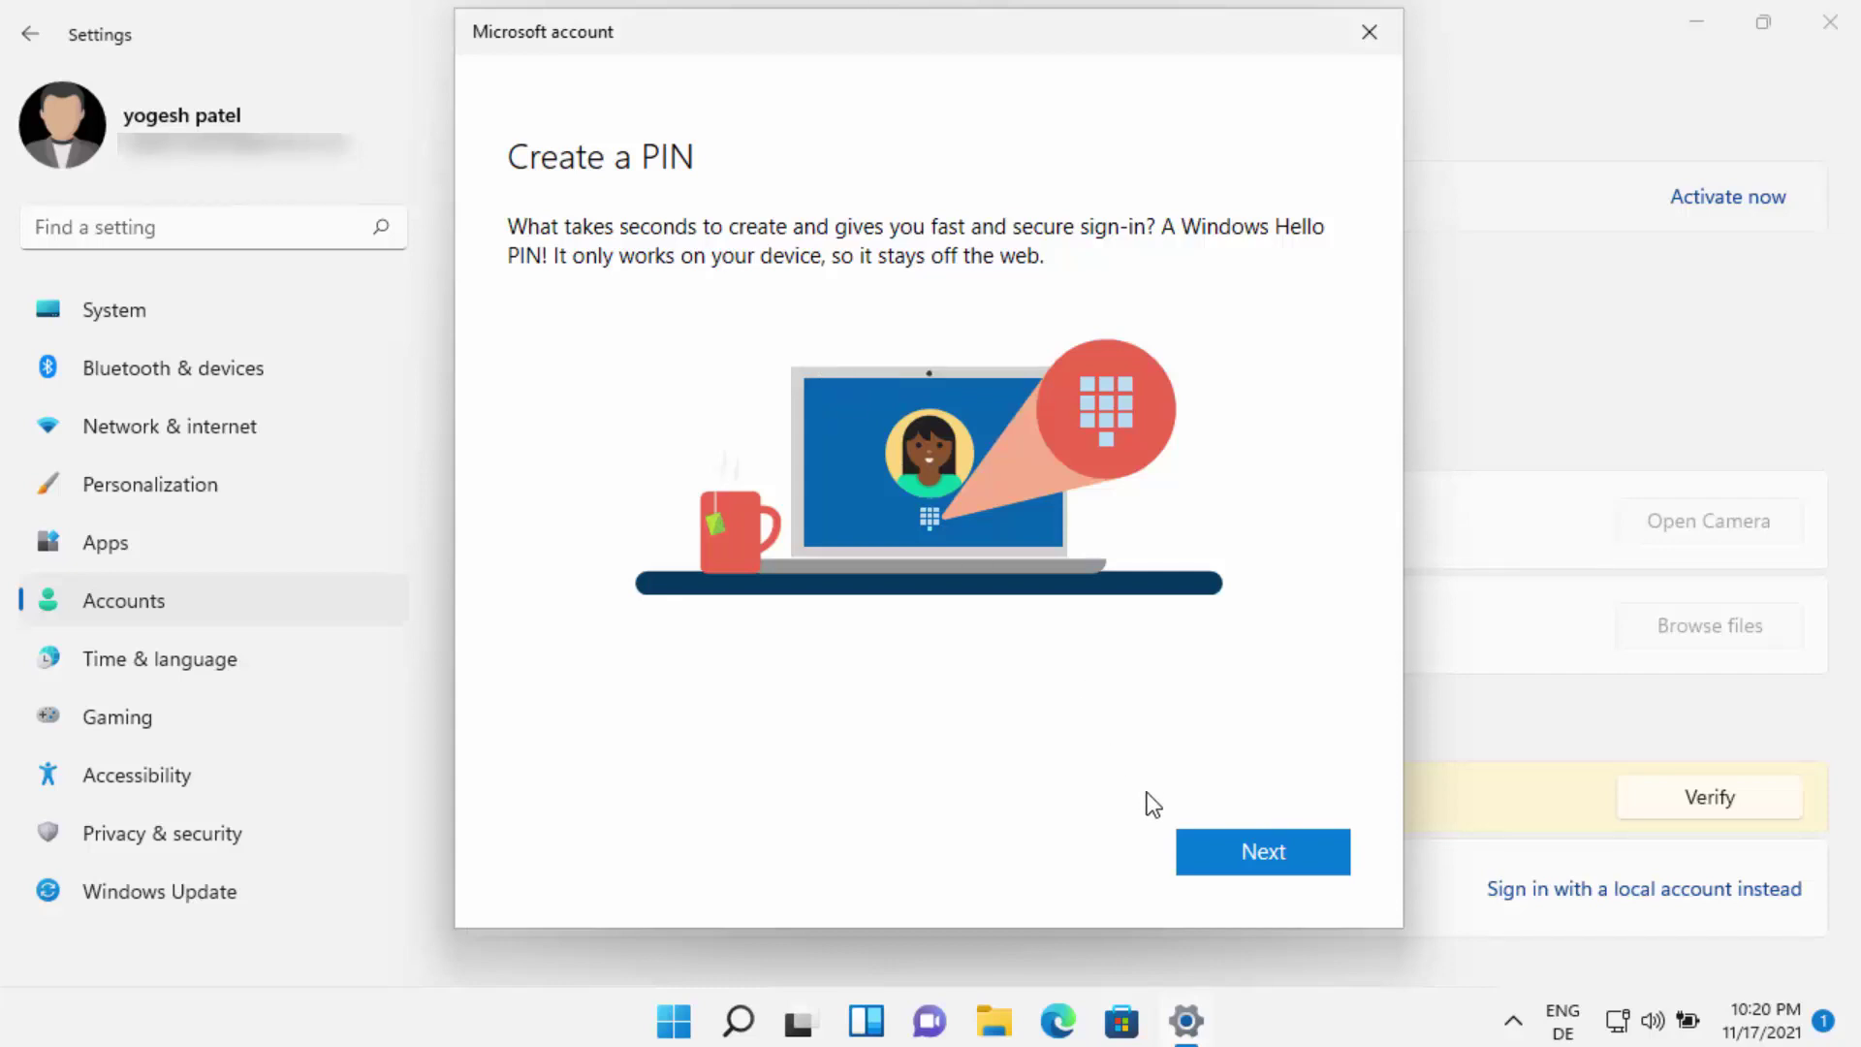
# - Continue from the Create a PIN page to the Windows Security 'Set up a PIN' dialog
pyautogui.click(1194, 848)
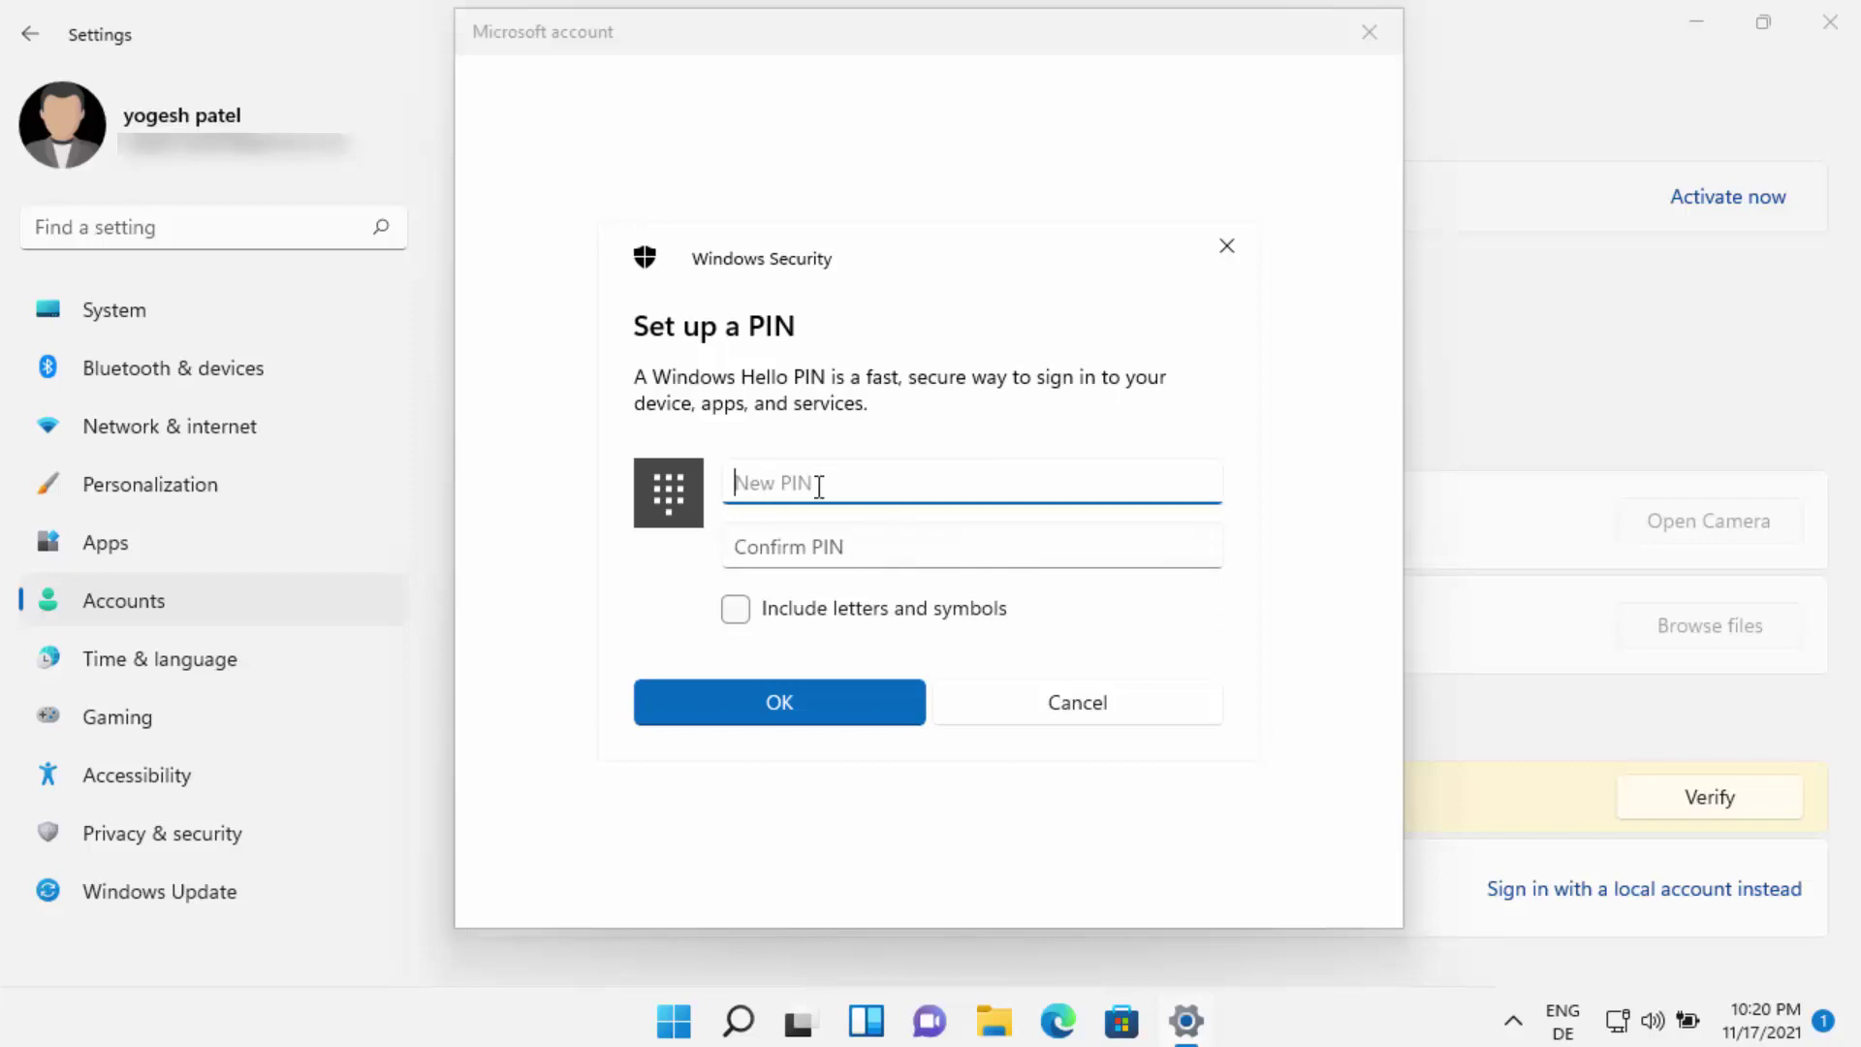
# - Set a six-character PIN allowing letters and symbols, entering it in both PIN fields
pyautogui.click(736, 609)
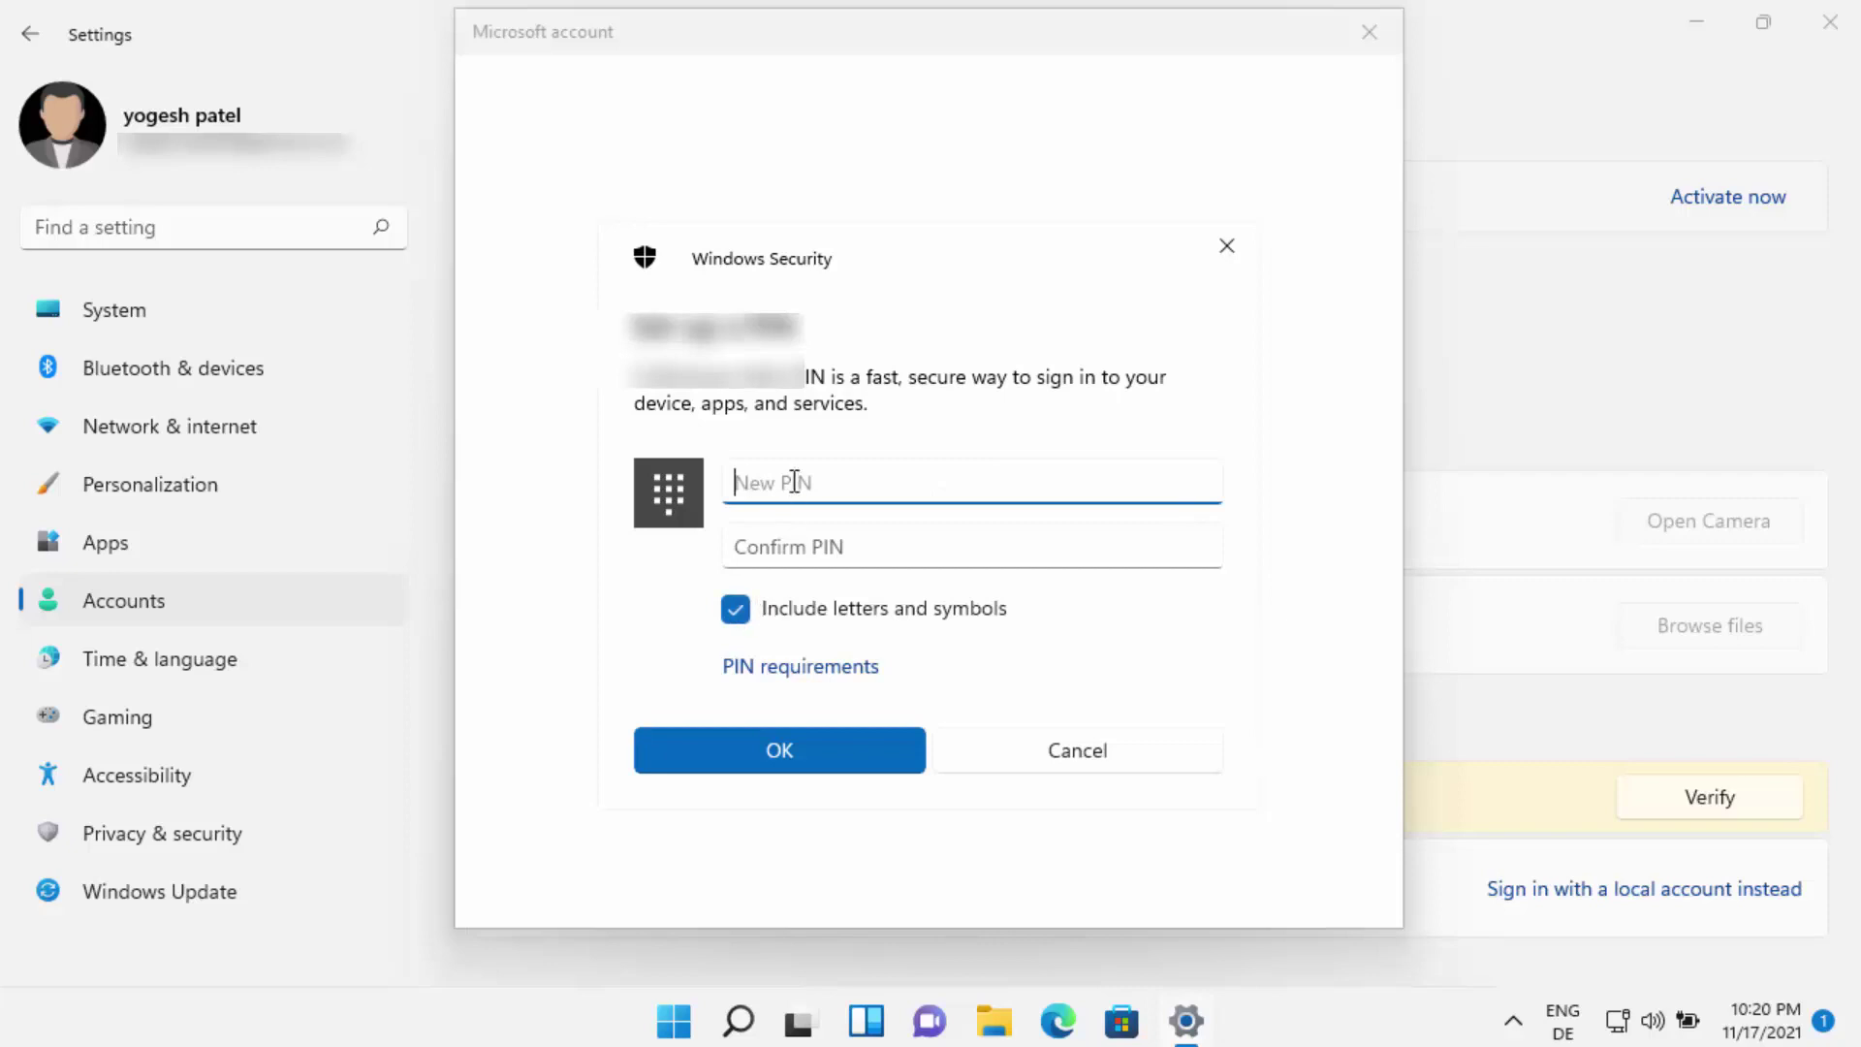
pyautogui.write('******')
pyautogui.click(796, 538)
pyautogui.write('******')
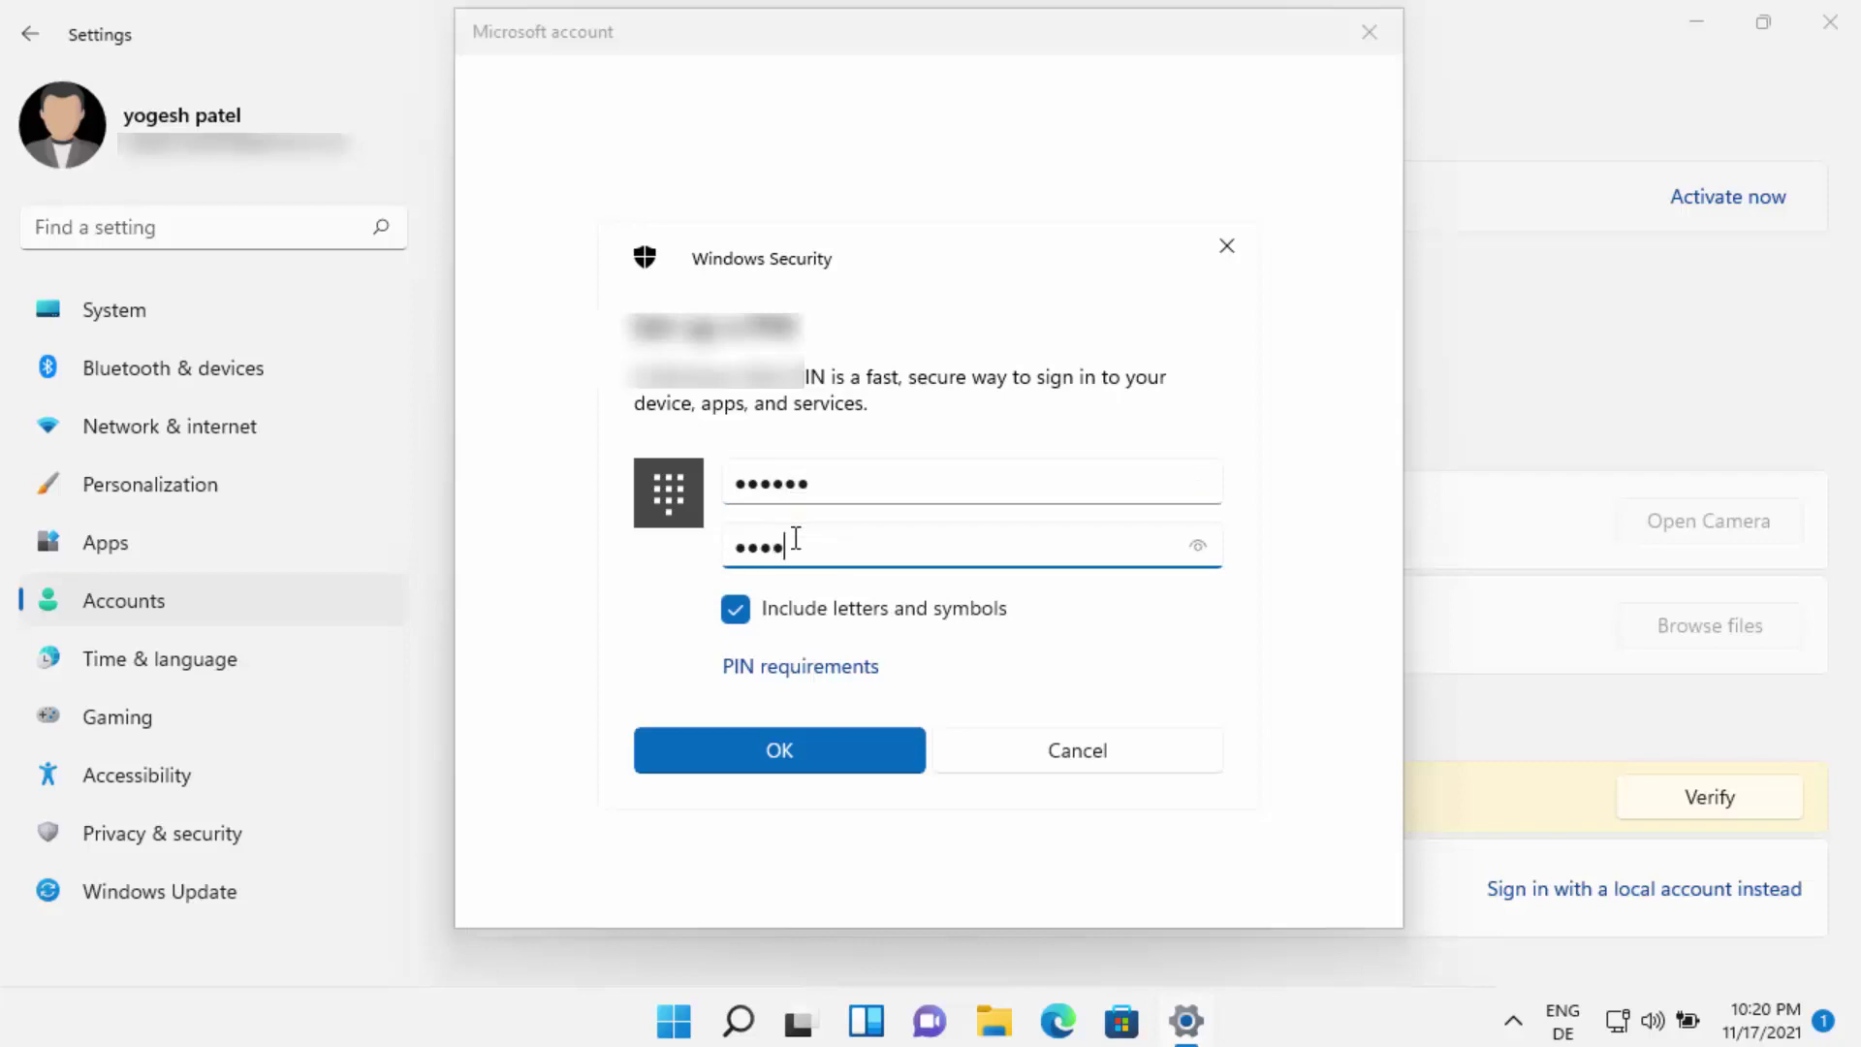
pyautogui.click(780, 750)
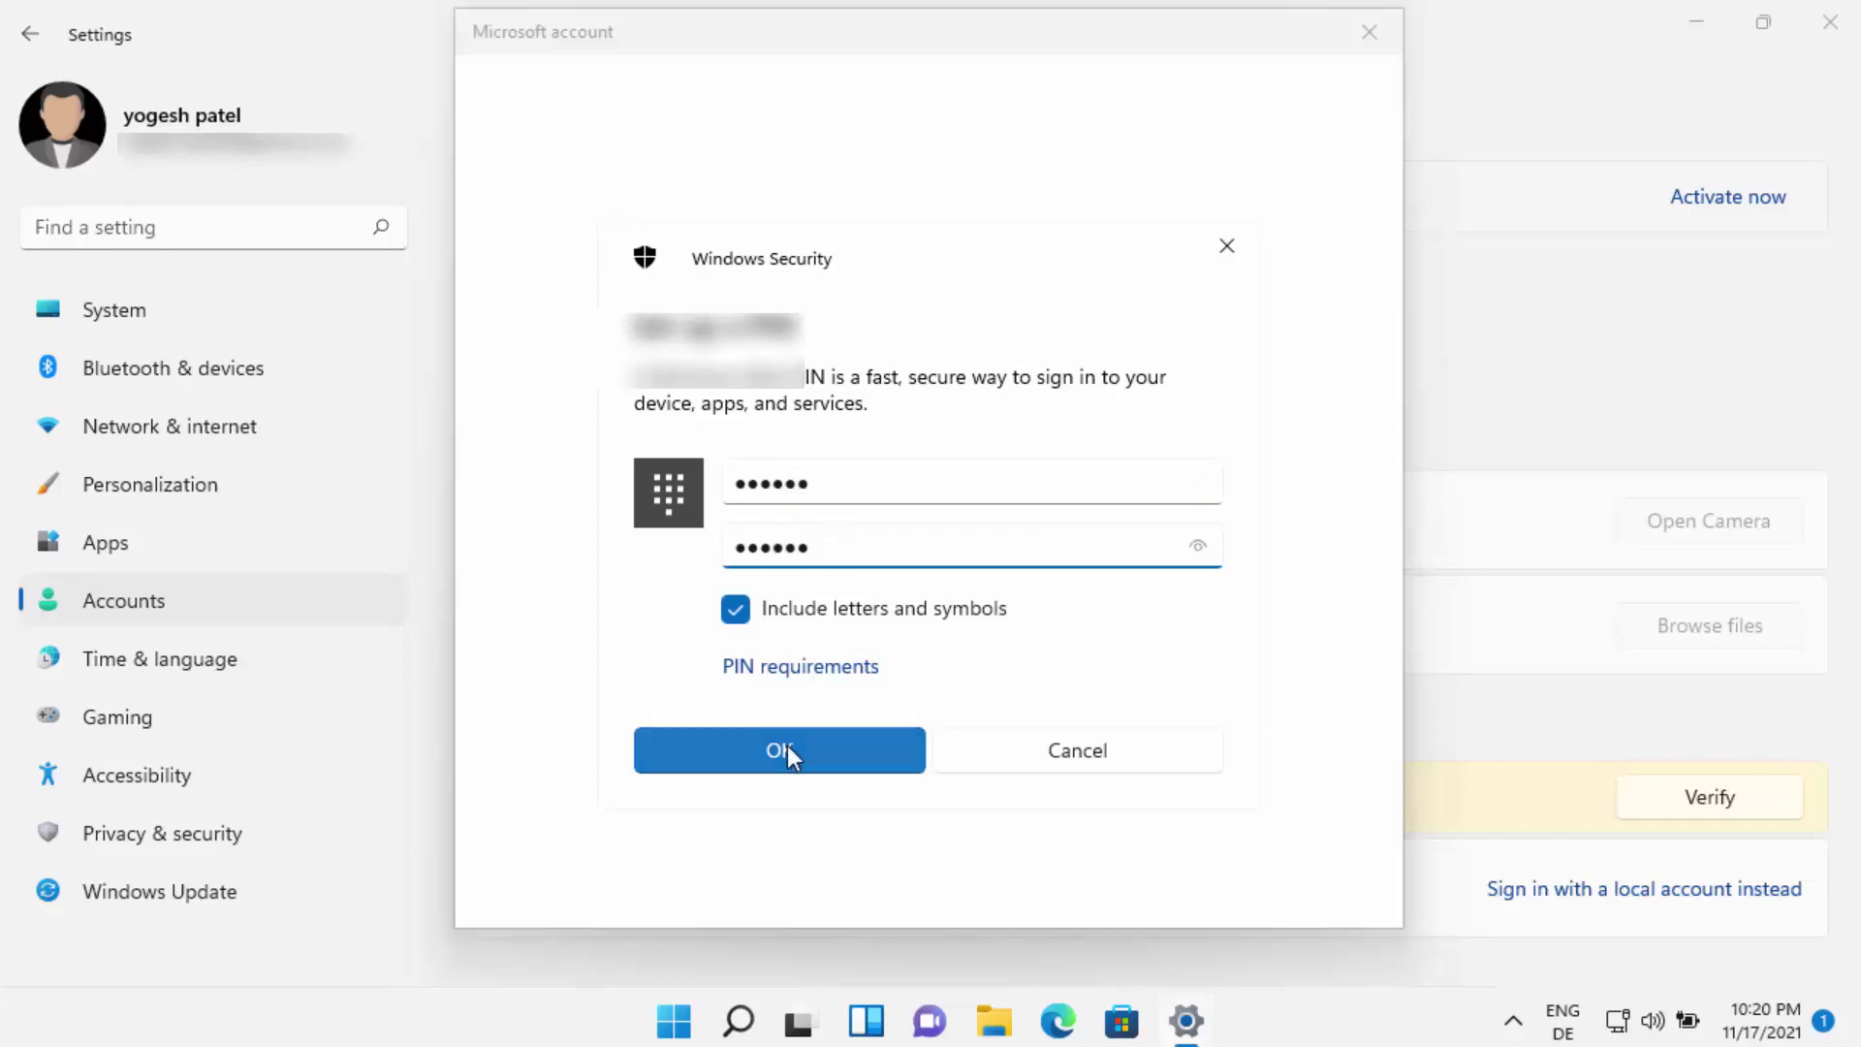
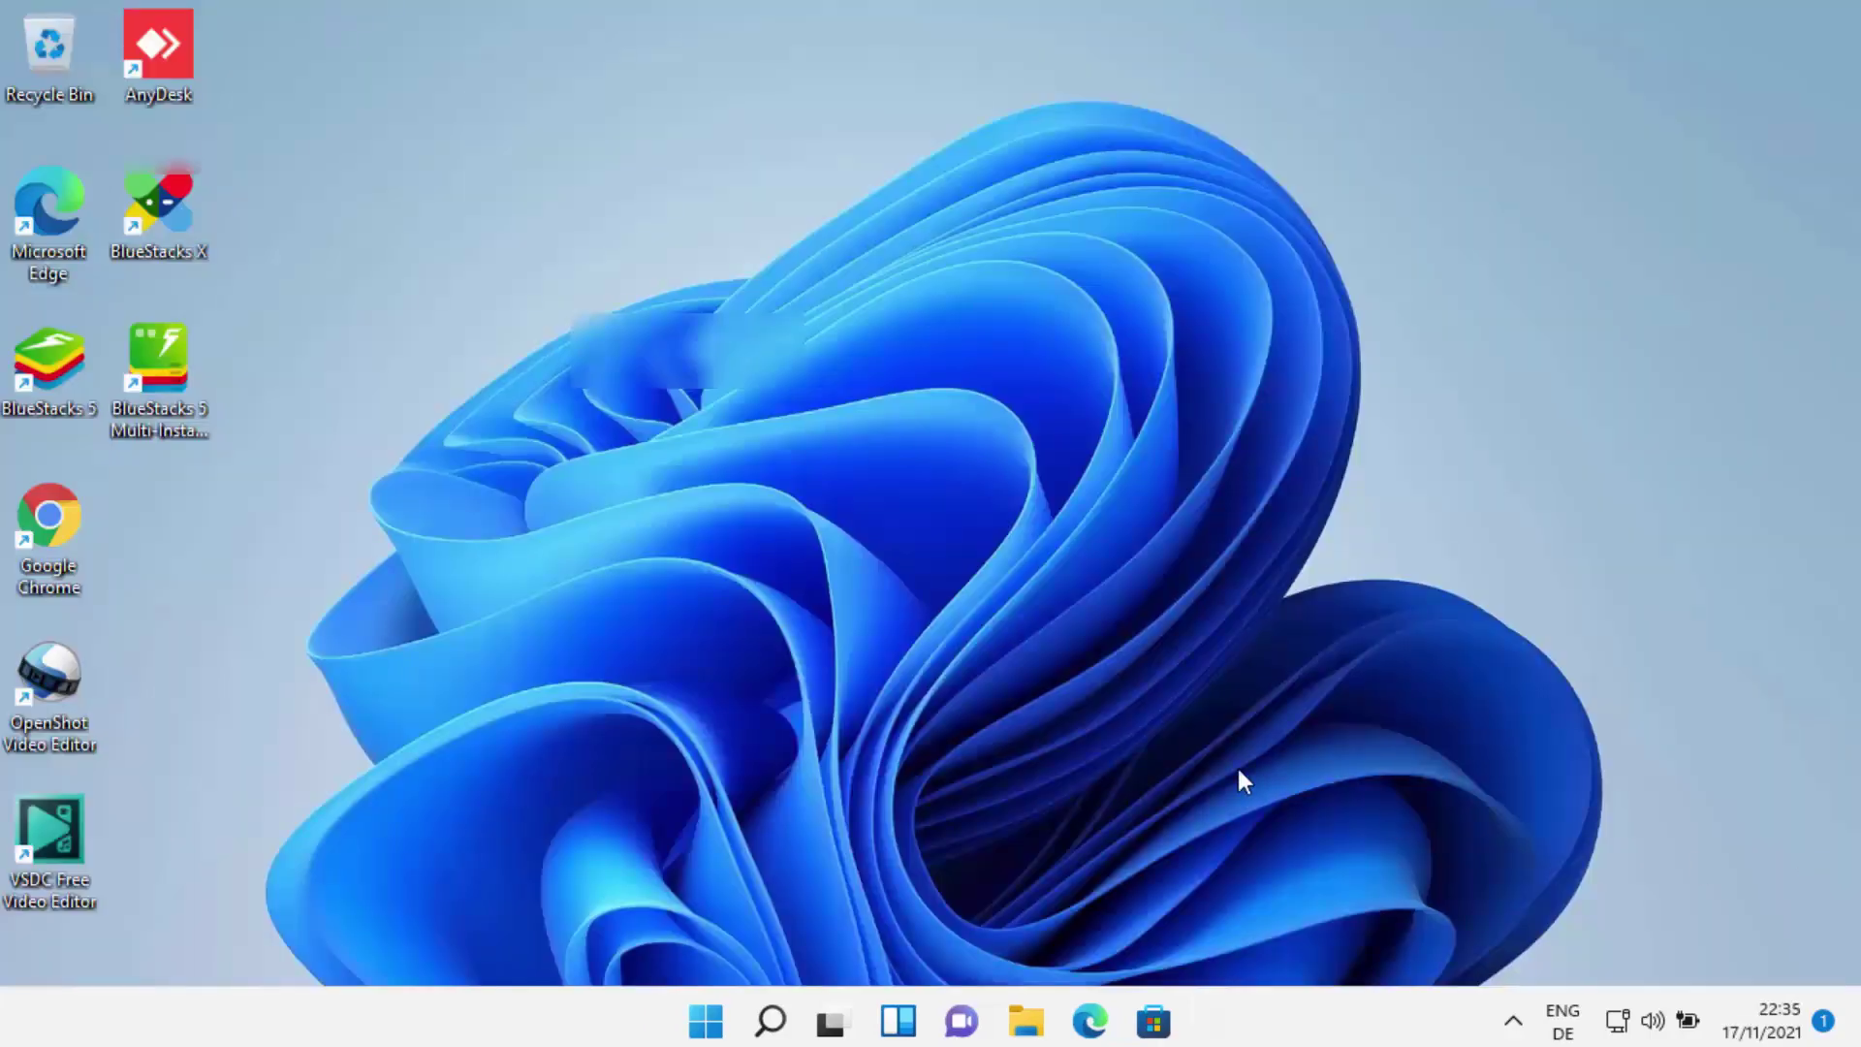
# - Sign out of the current Windows account from the Start menu's user options
pyautogui.click(706, 1020)
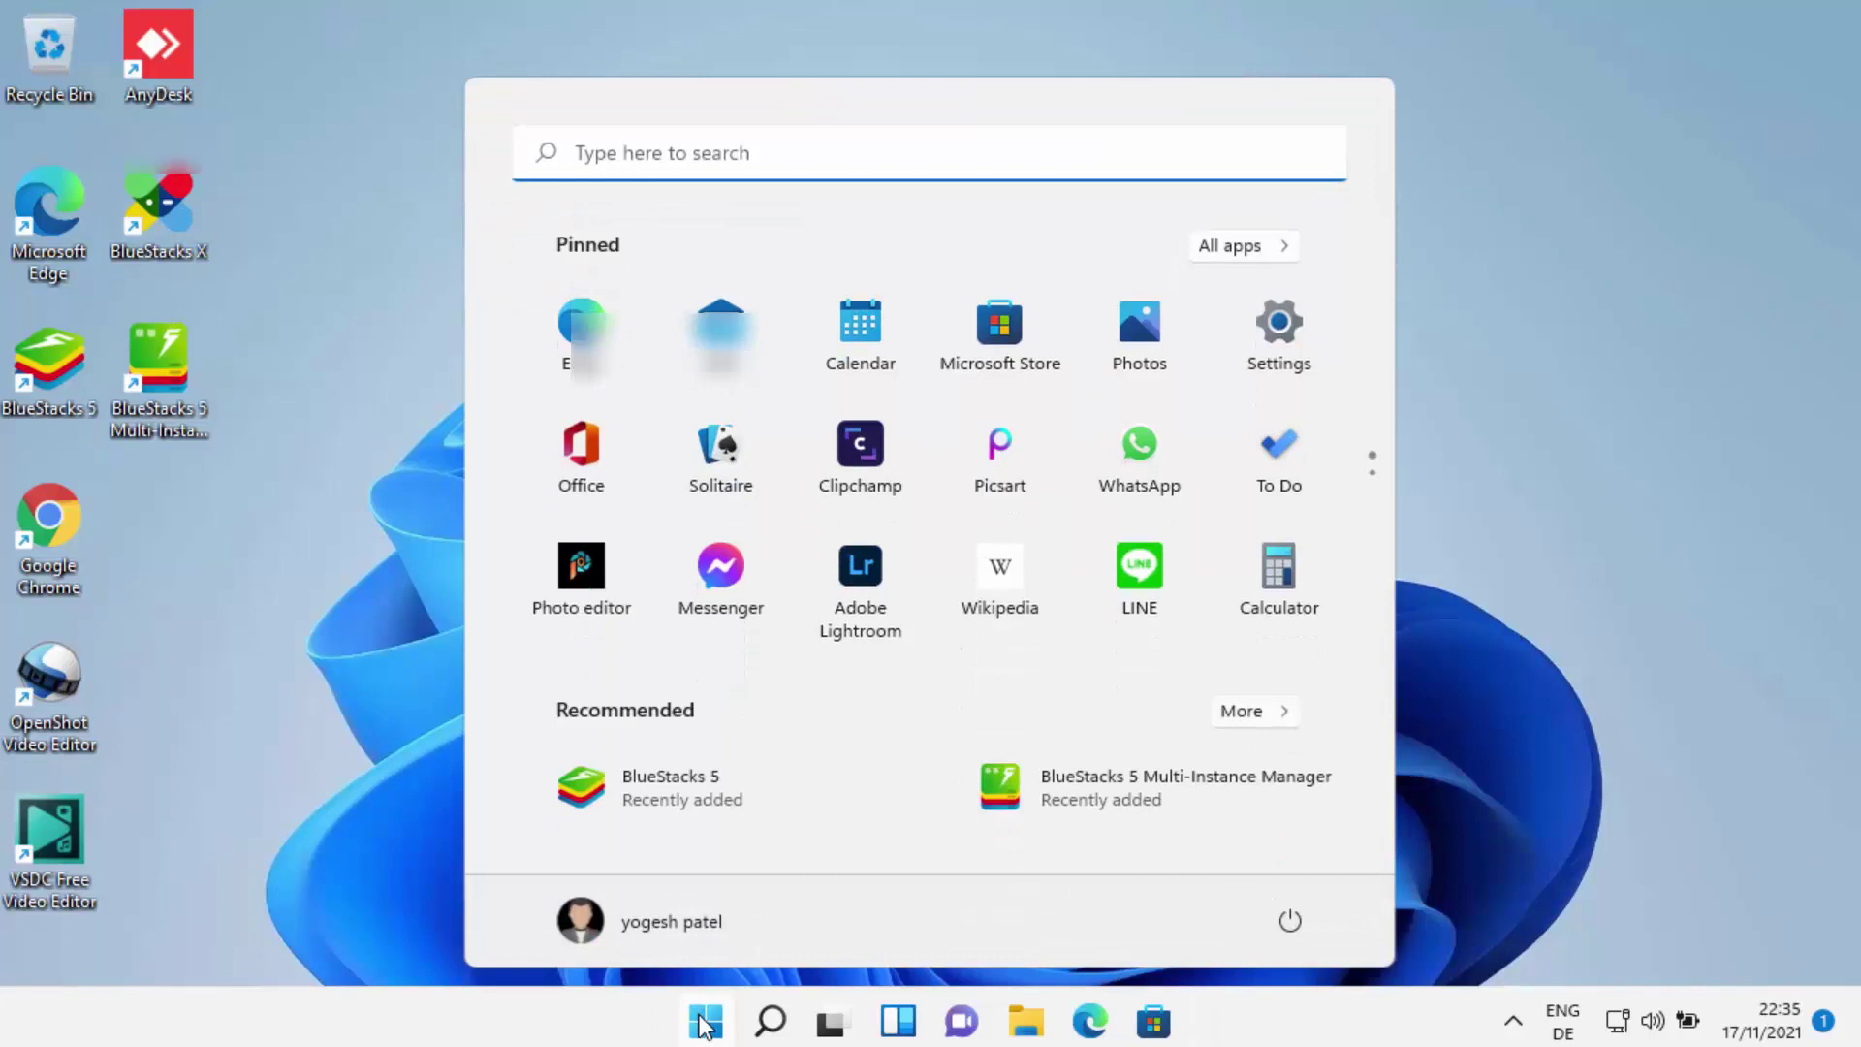
pyautogui.click(705, 924)
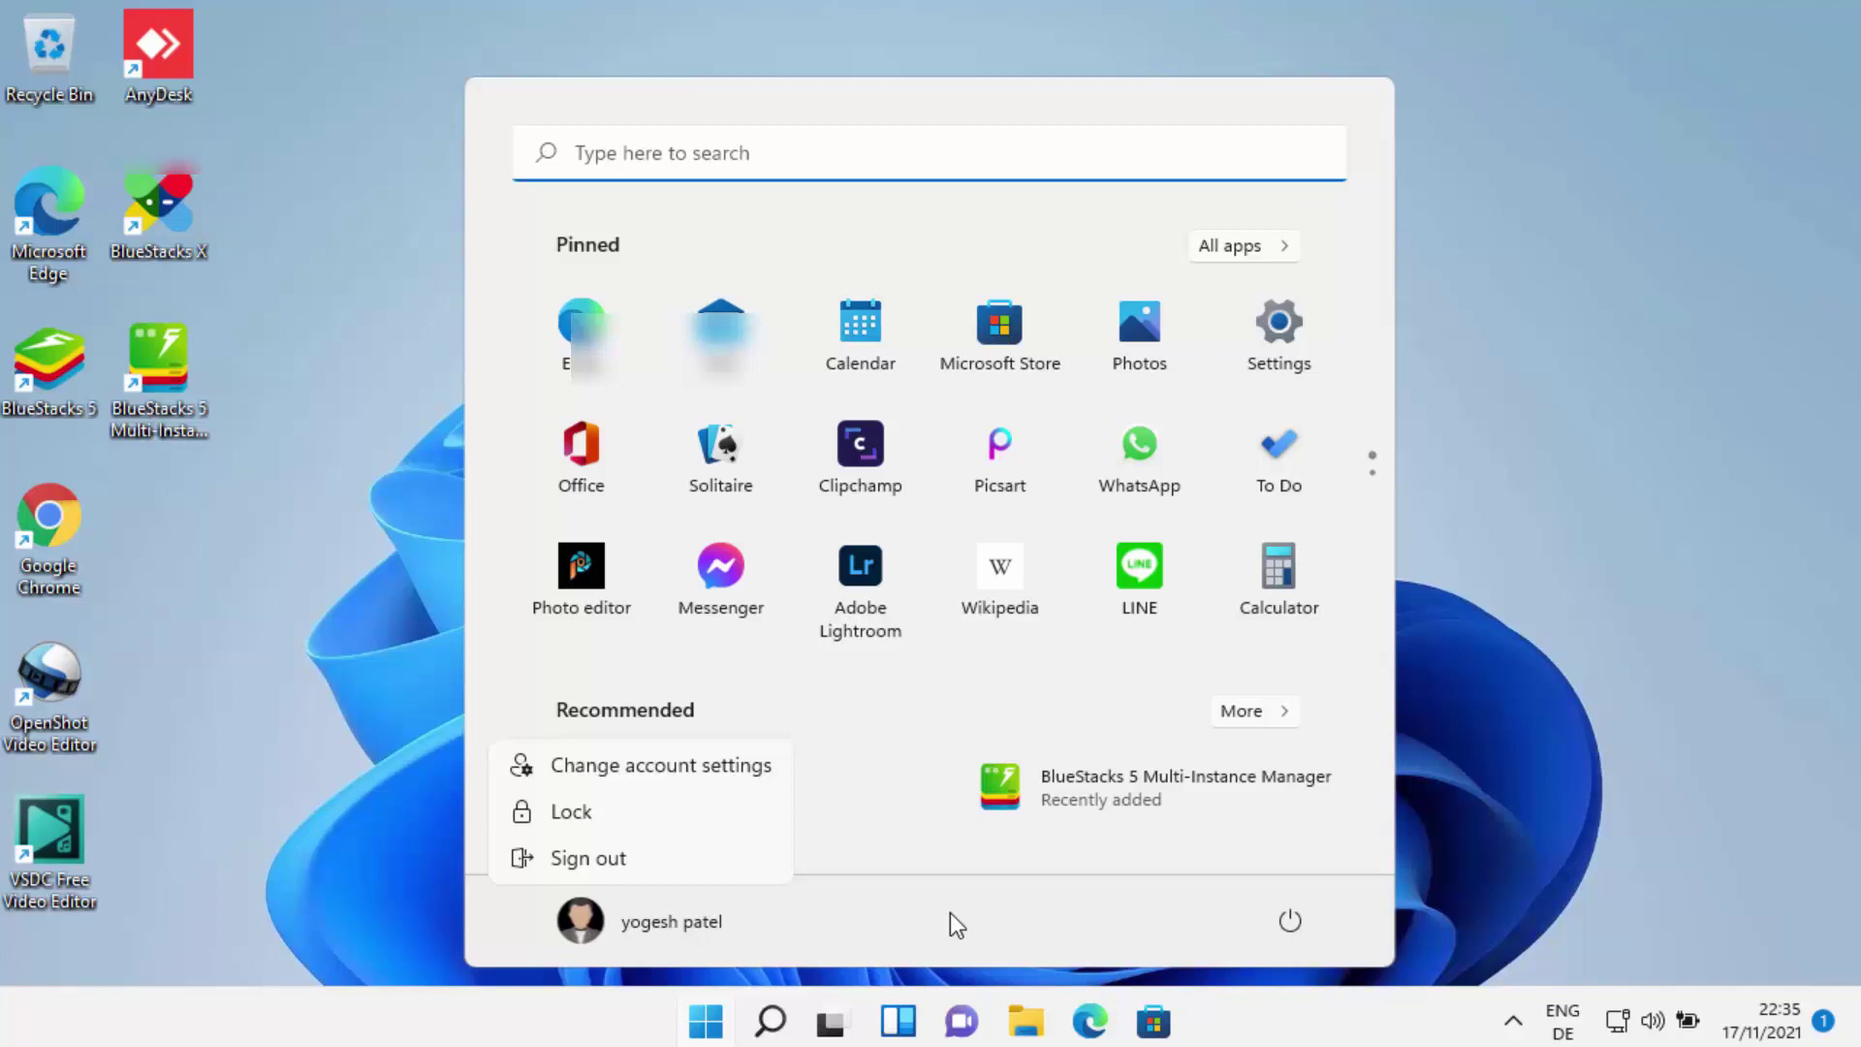
pyautogui.click(616, 863)
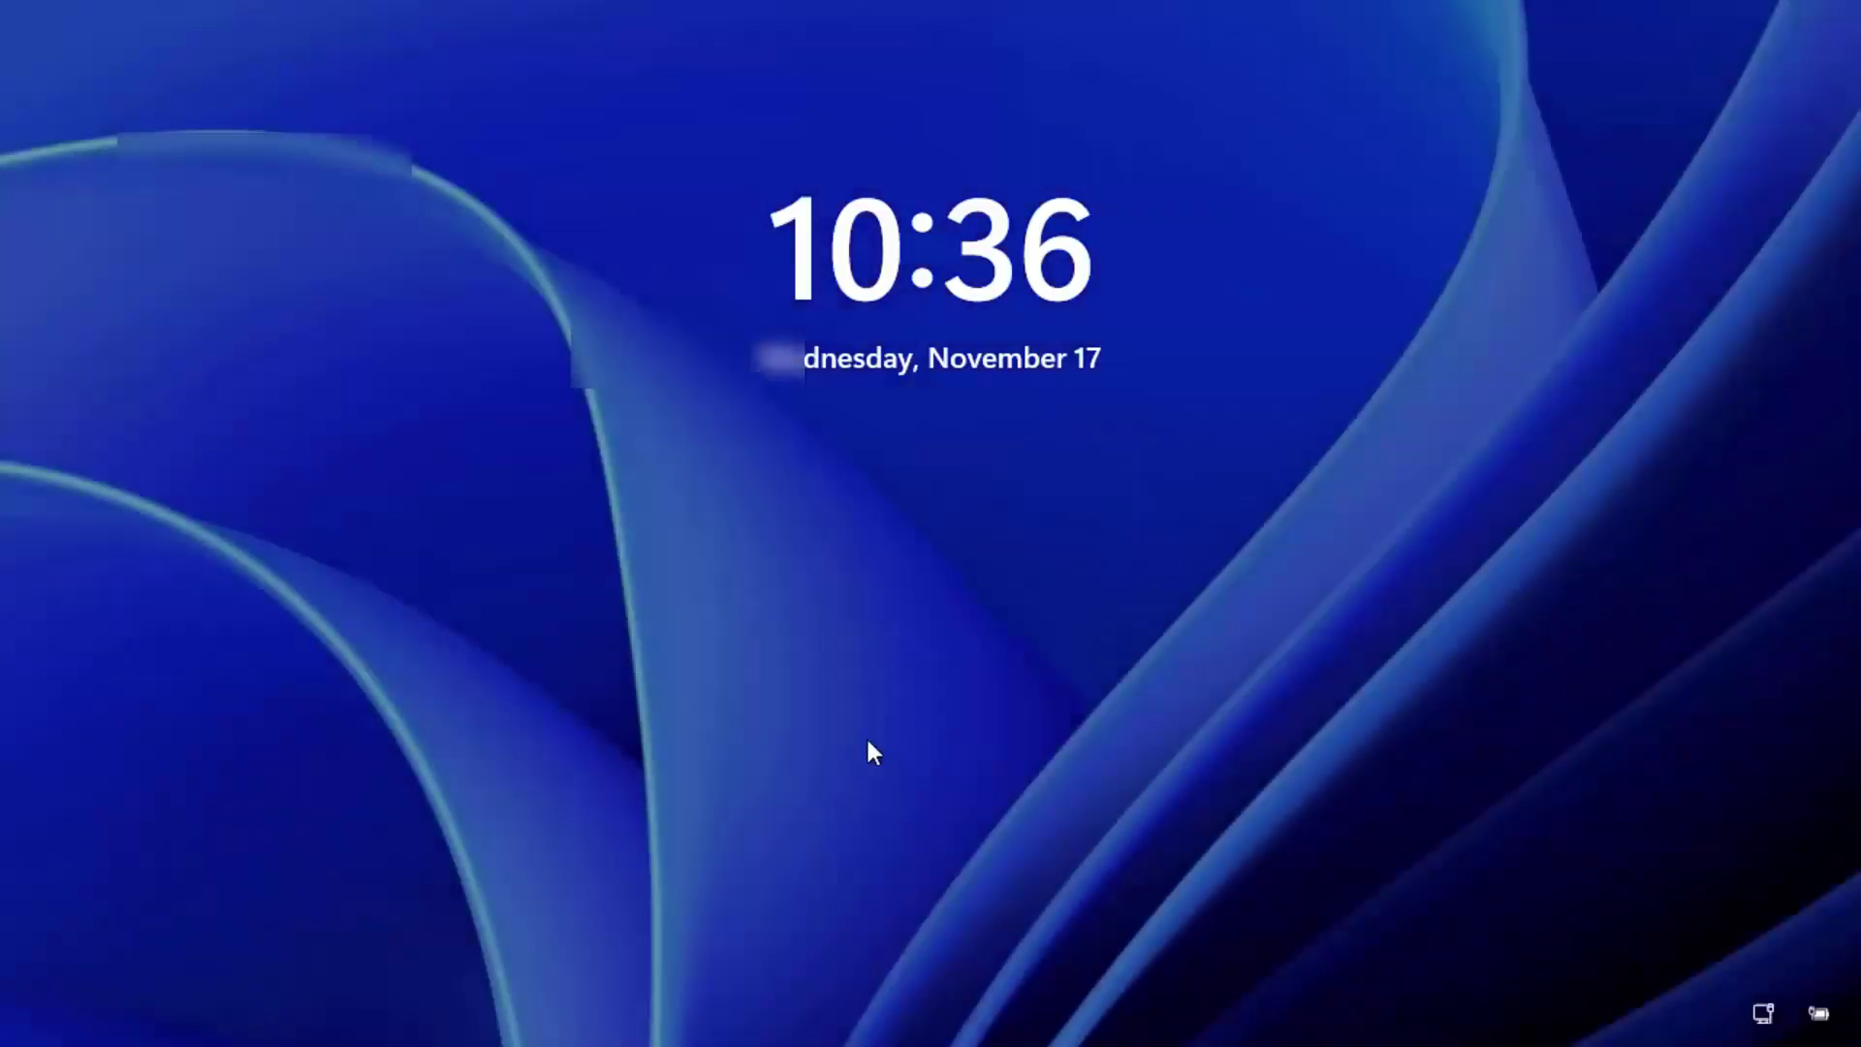
# - Dismiss the lock screen and sign back in with the account PIN
pyautogui.click(890, 810)
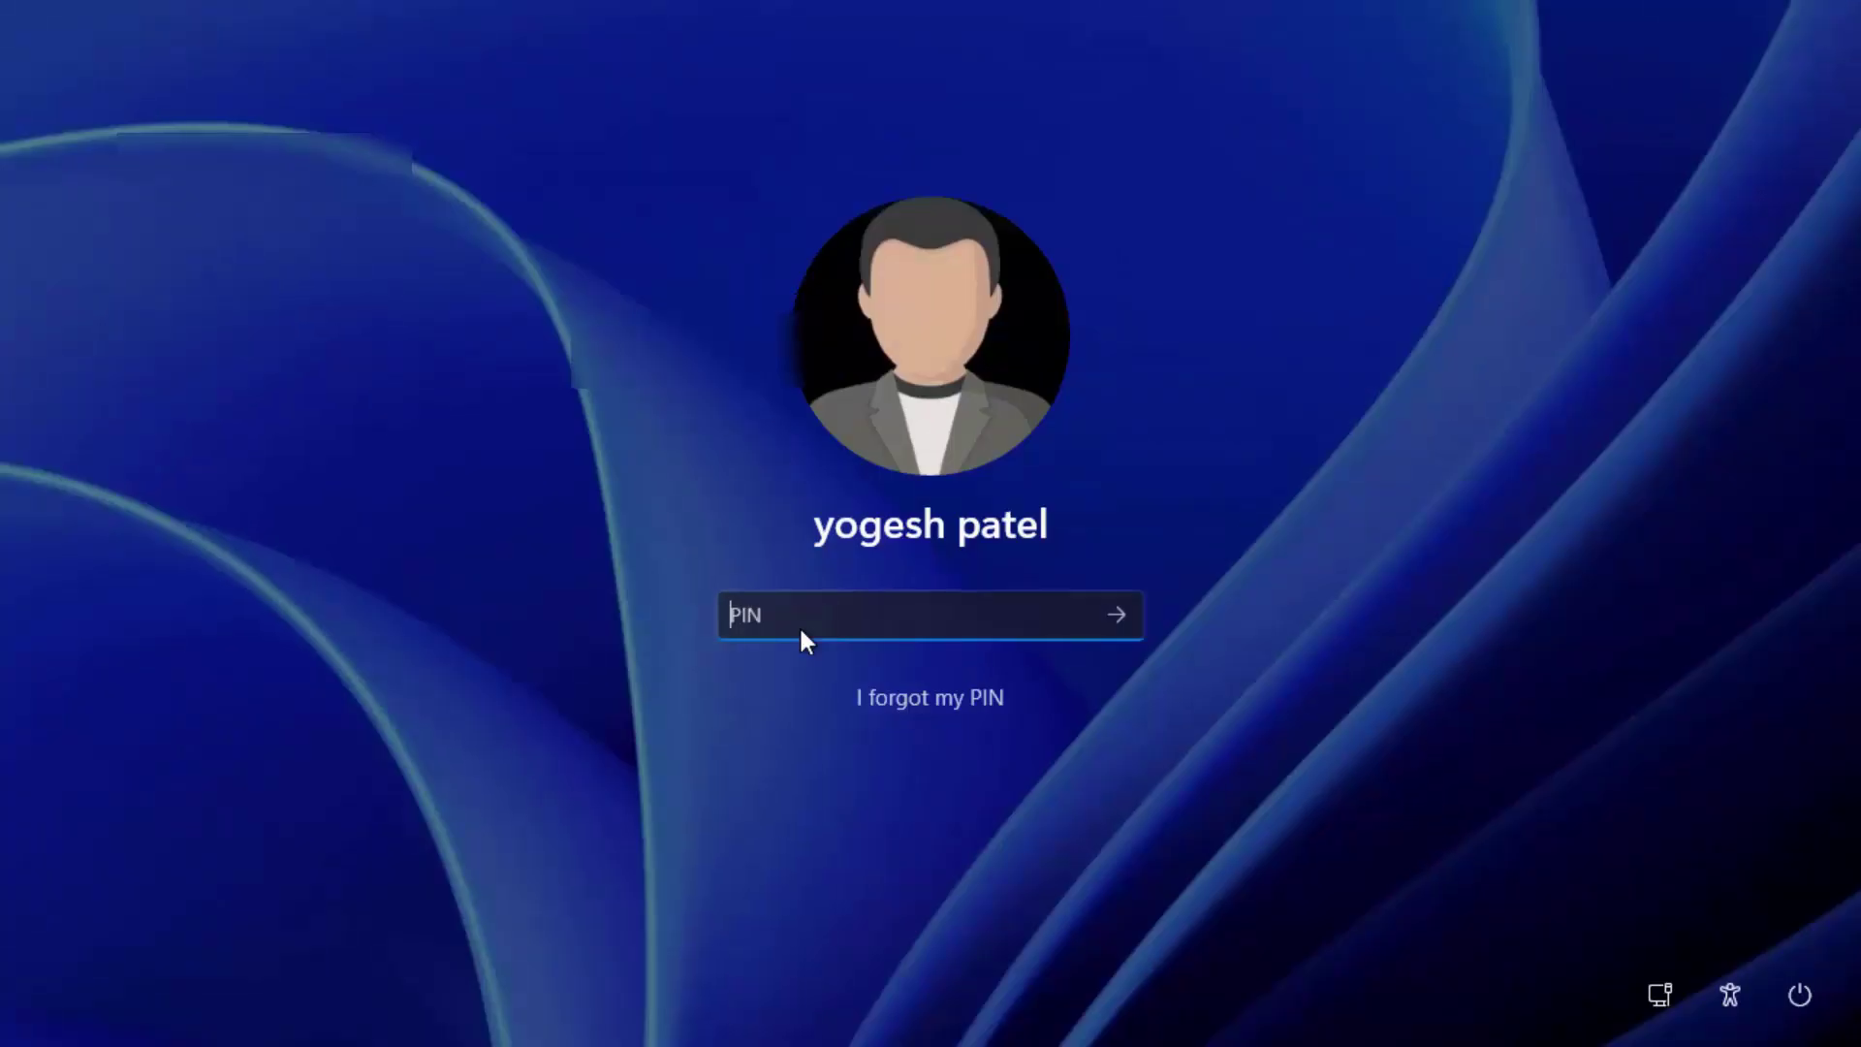
pyautogui.write('••••••')
pyautogui.press('Return')
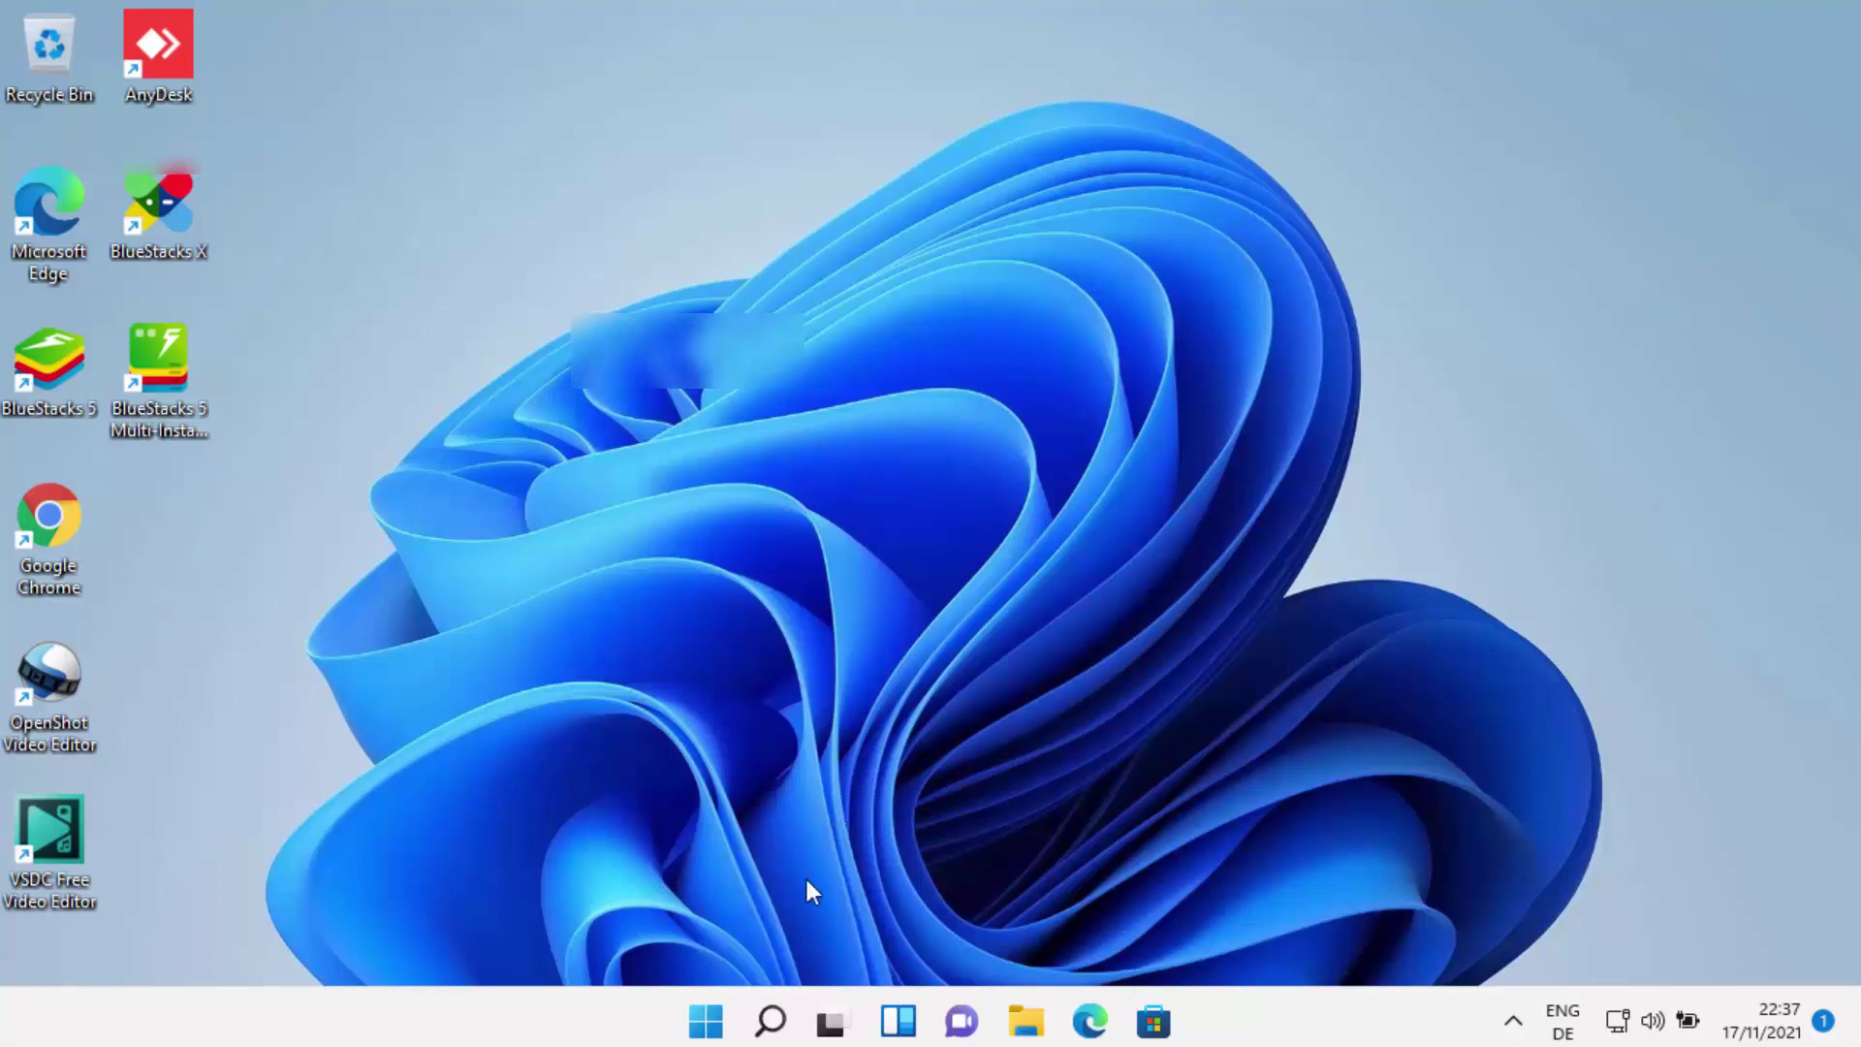
# - Open Settings and go to Accounts > Your info for the Microsoft account
pyautogui.click(707, 1020)
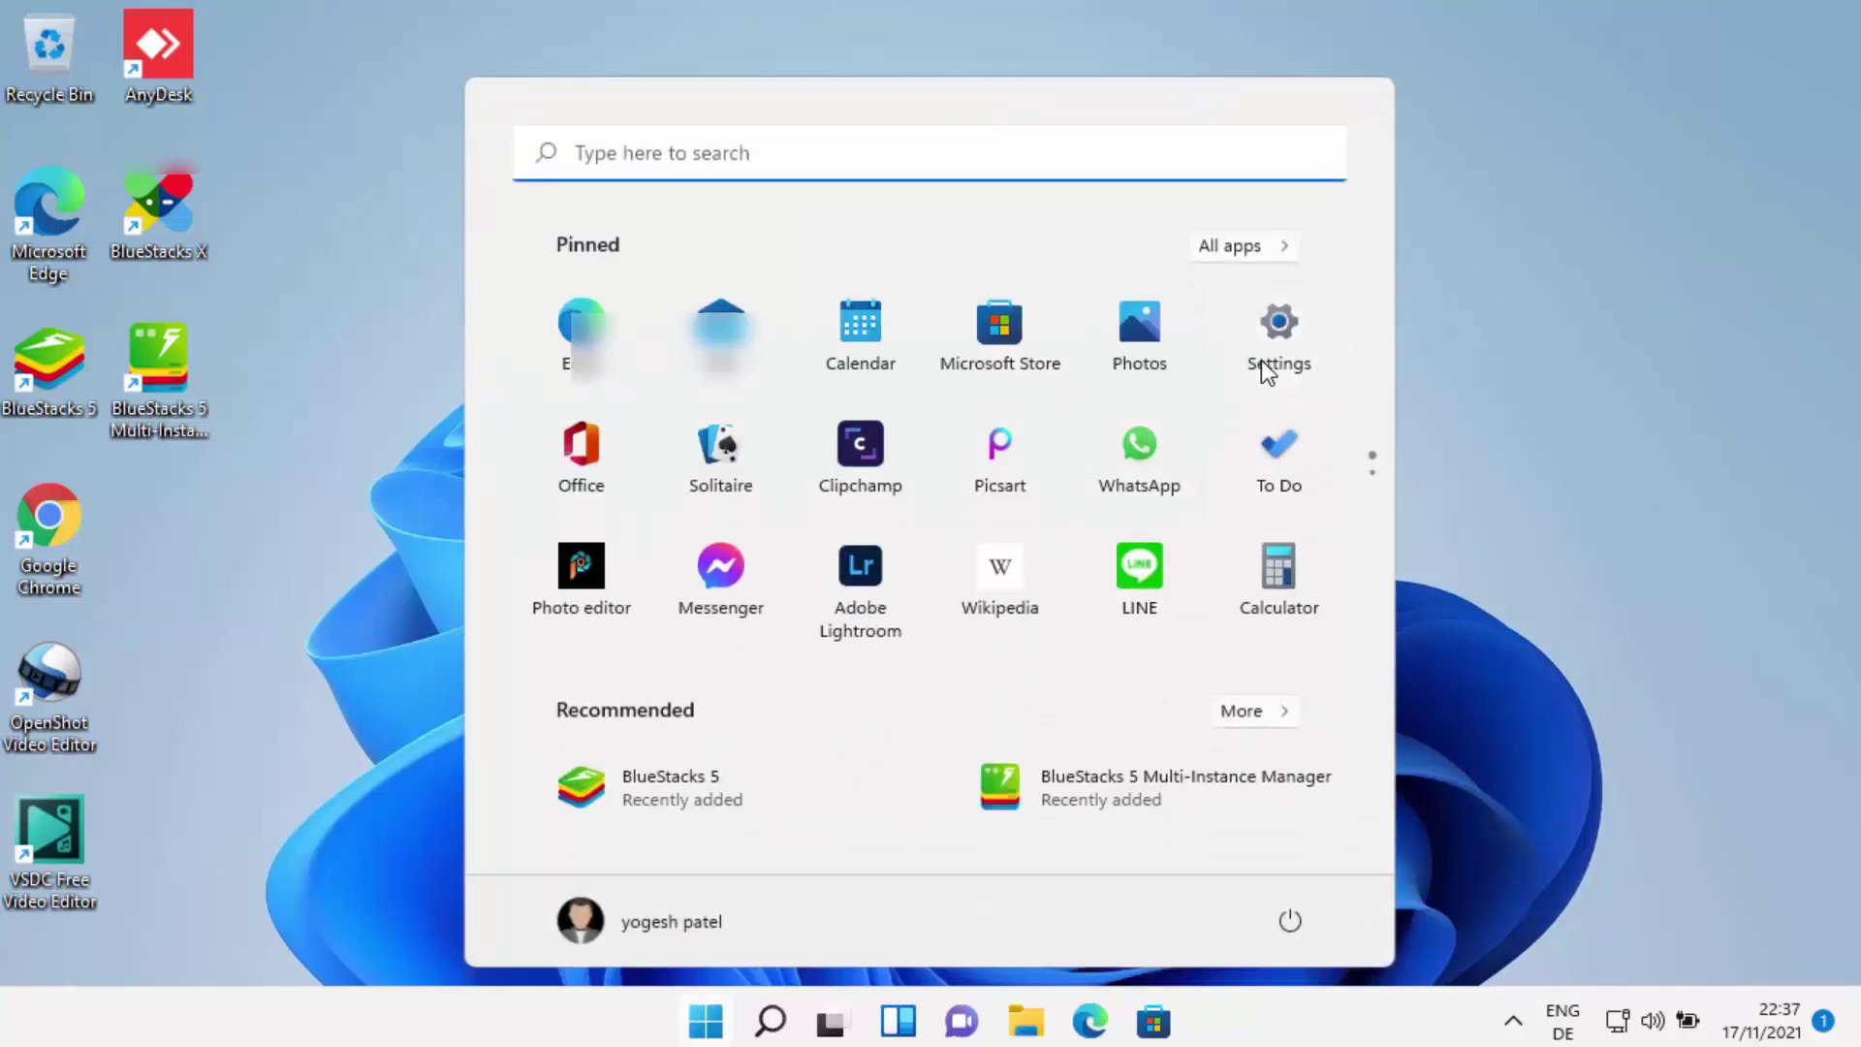
pyautogui.click(1265, 361)
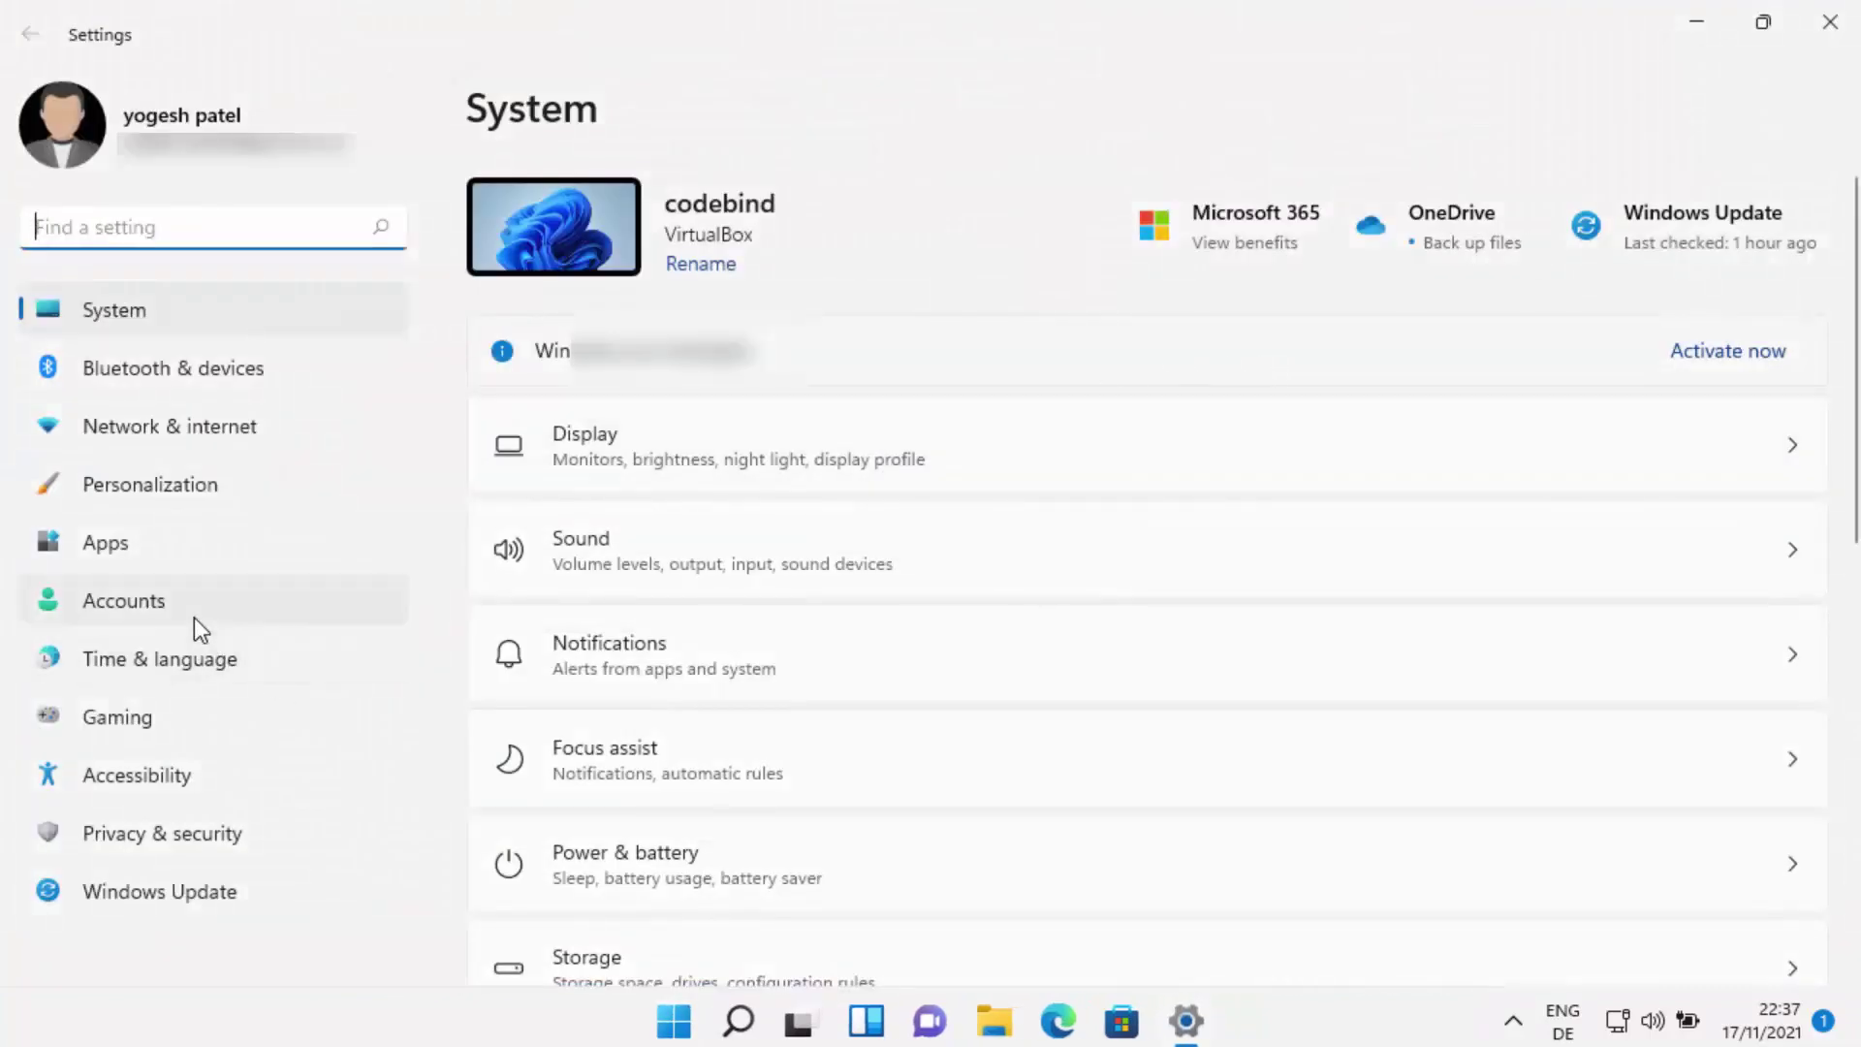
pyautogui.click(195, 621)
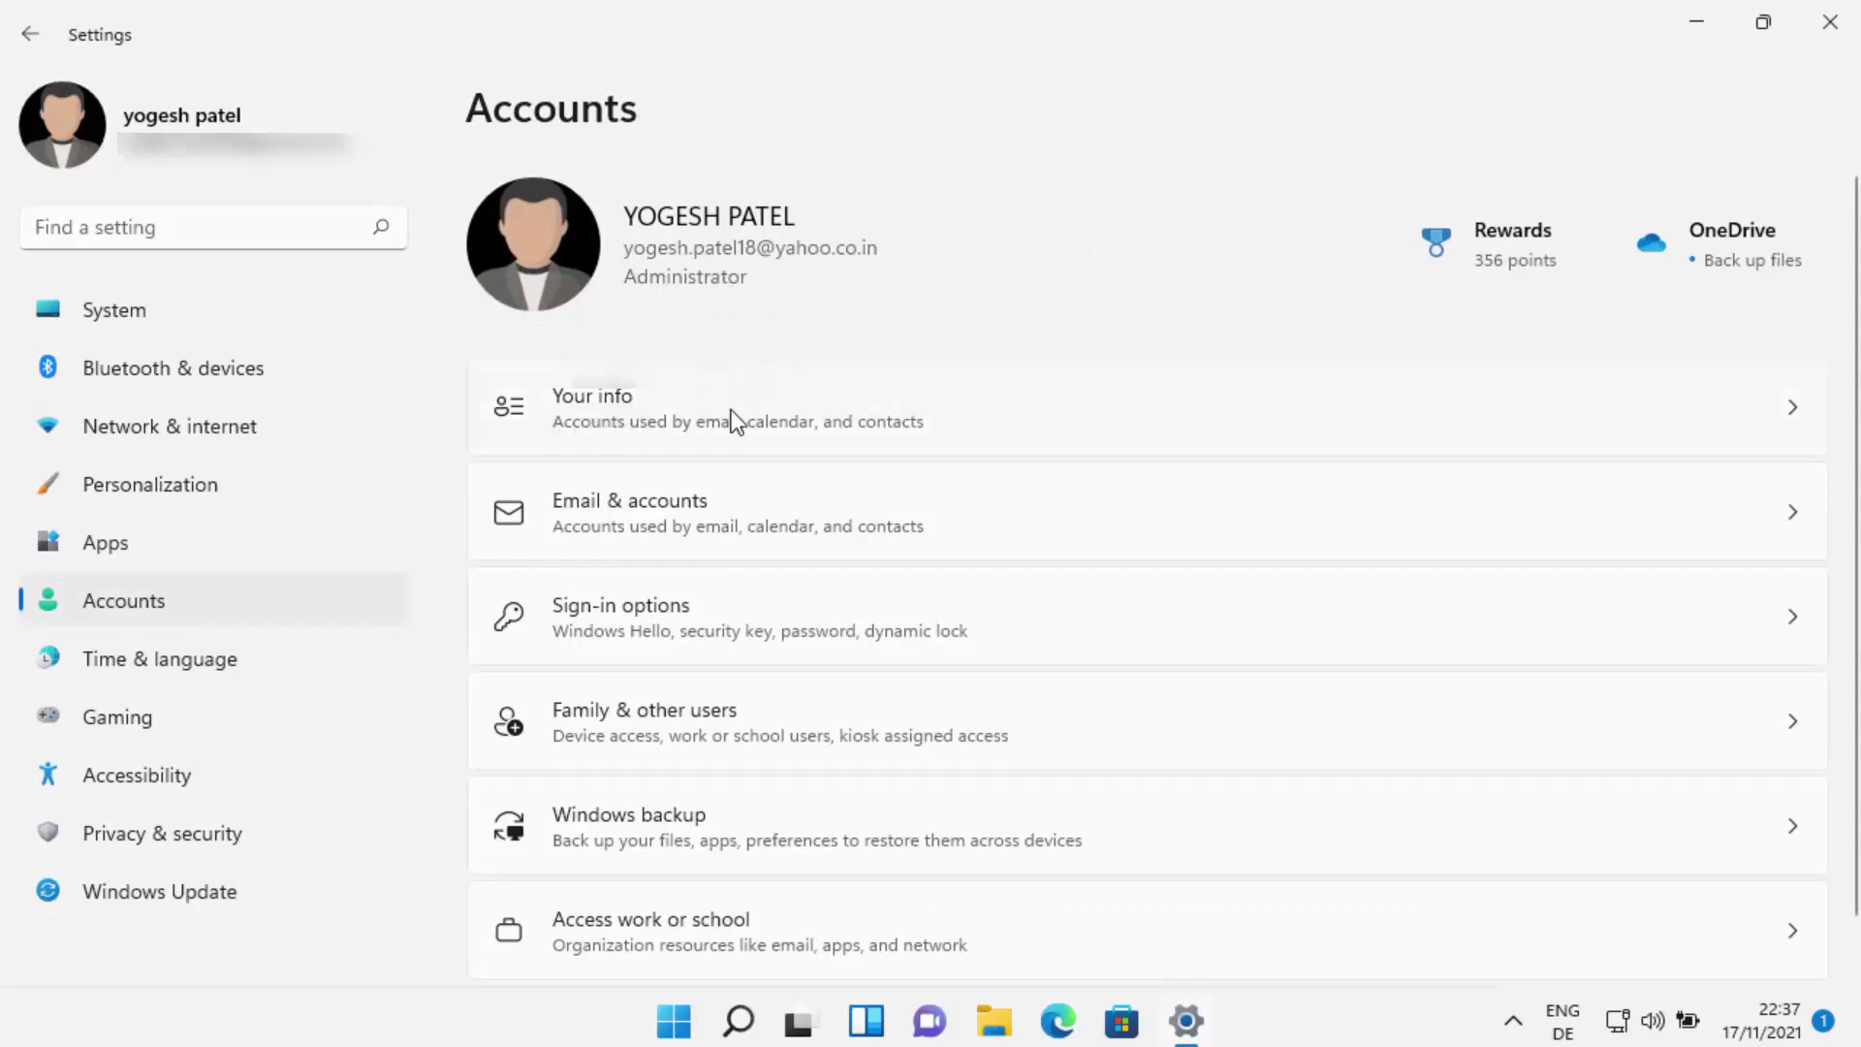
pyautogui.click(659, 424)
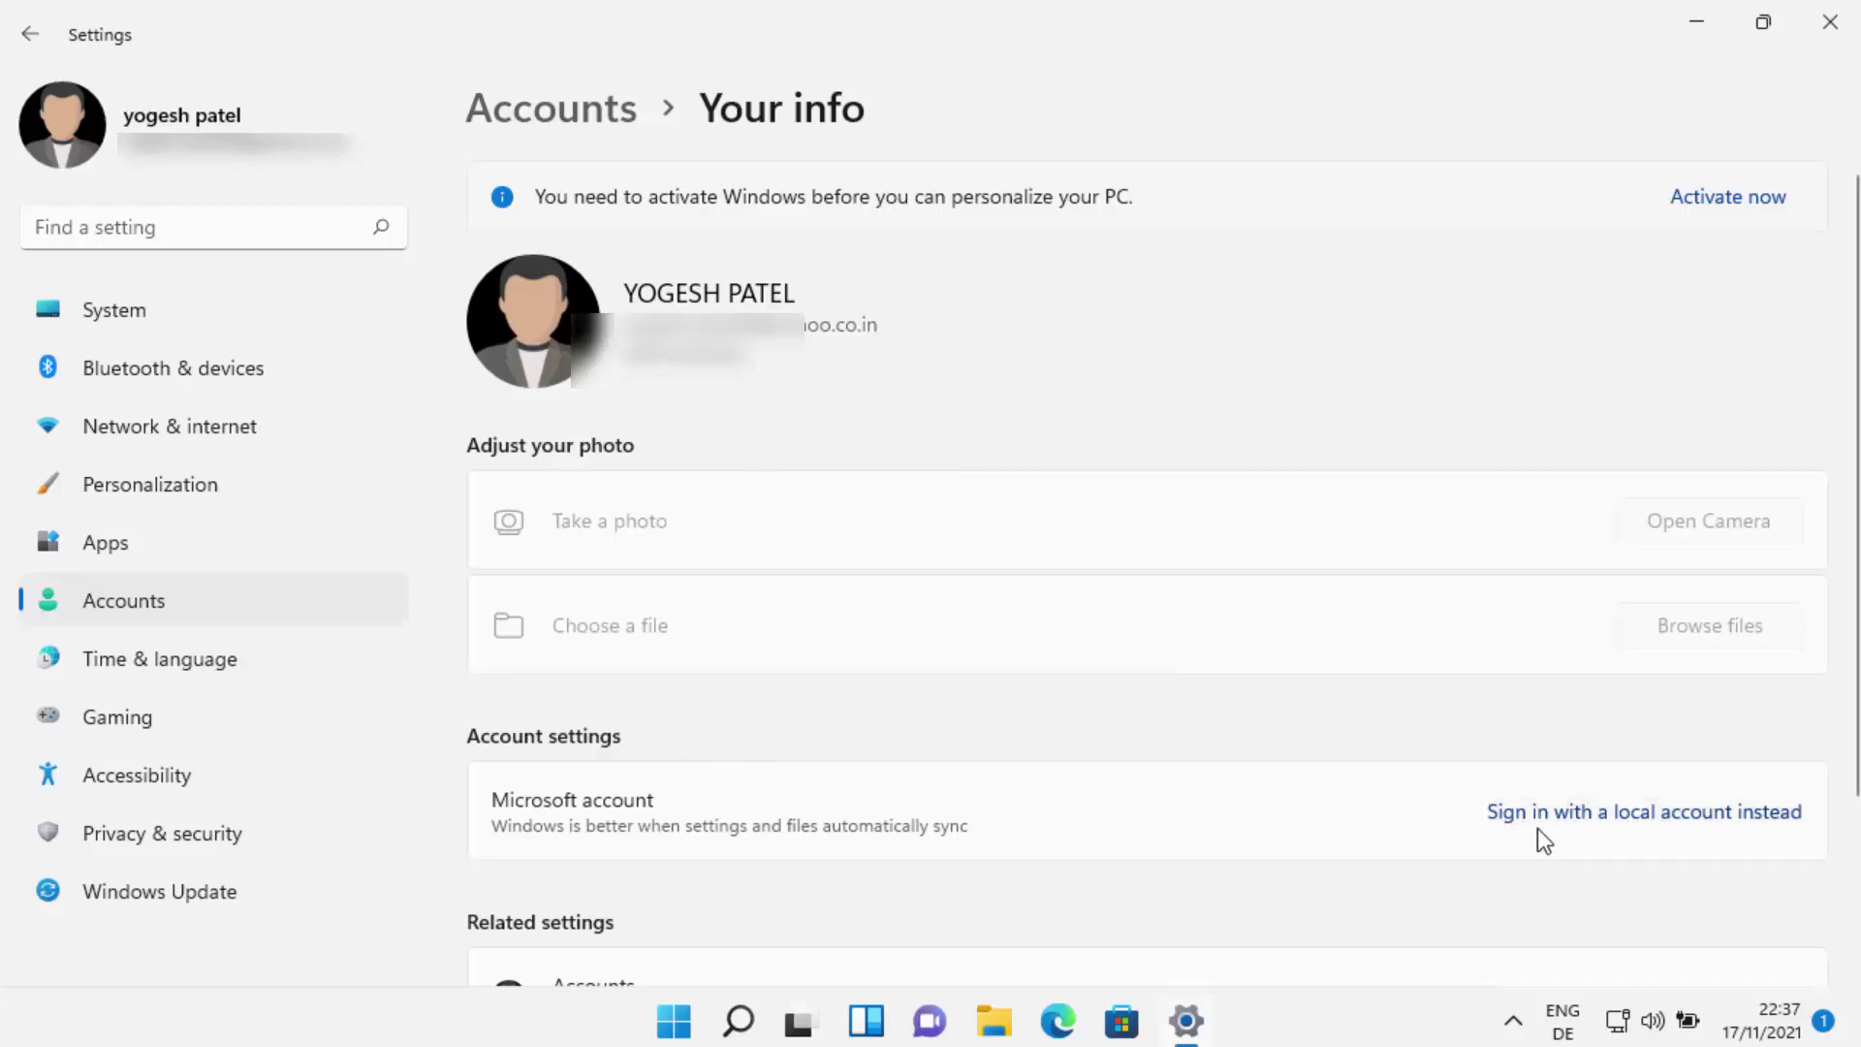
pyautogui.click(308, 617)
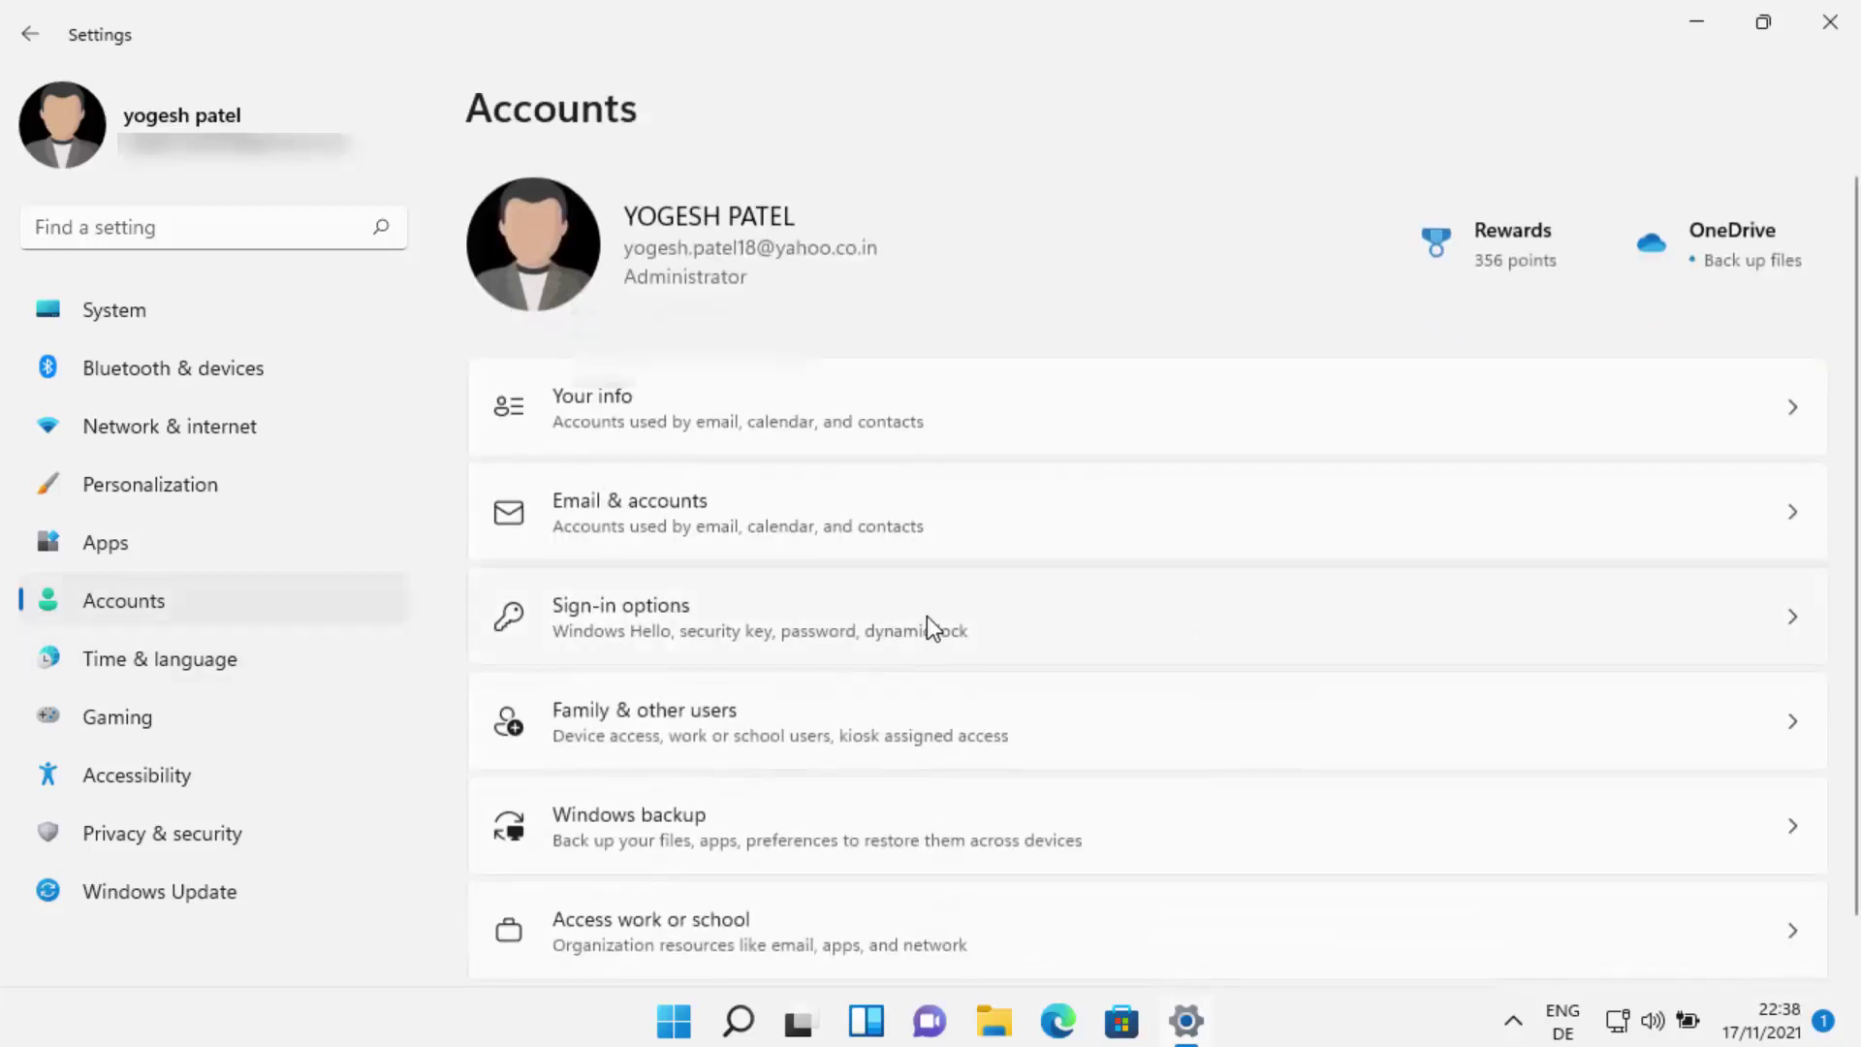
pyautogui.click(927, 616)
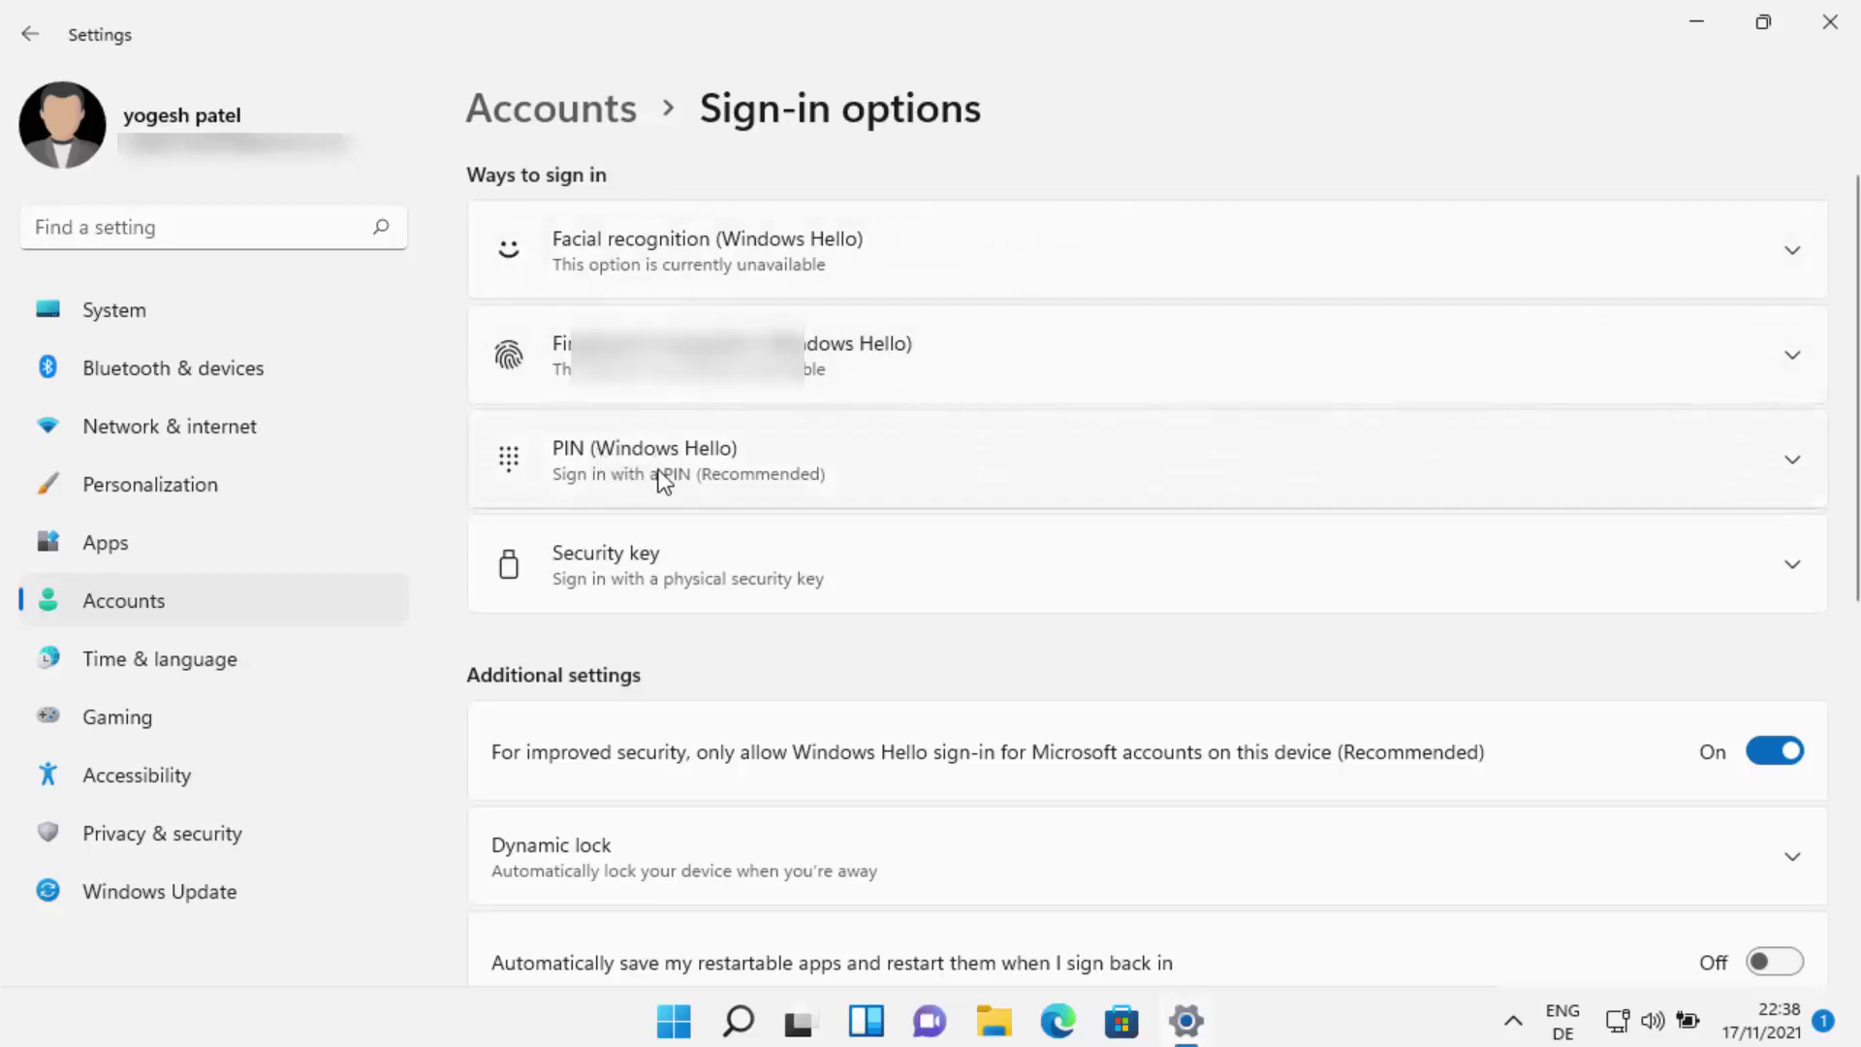
pyautogui.click(298, 606)
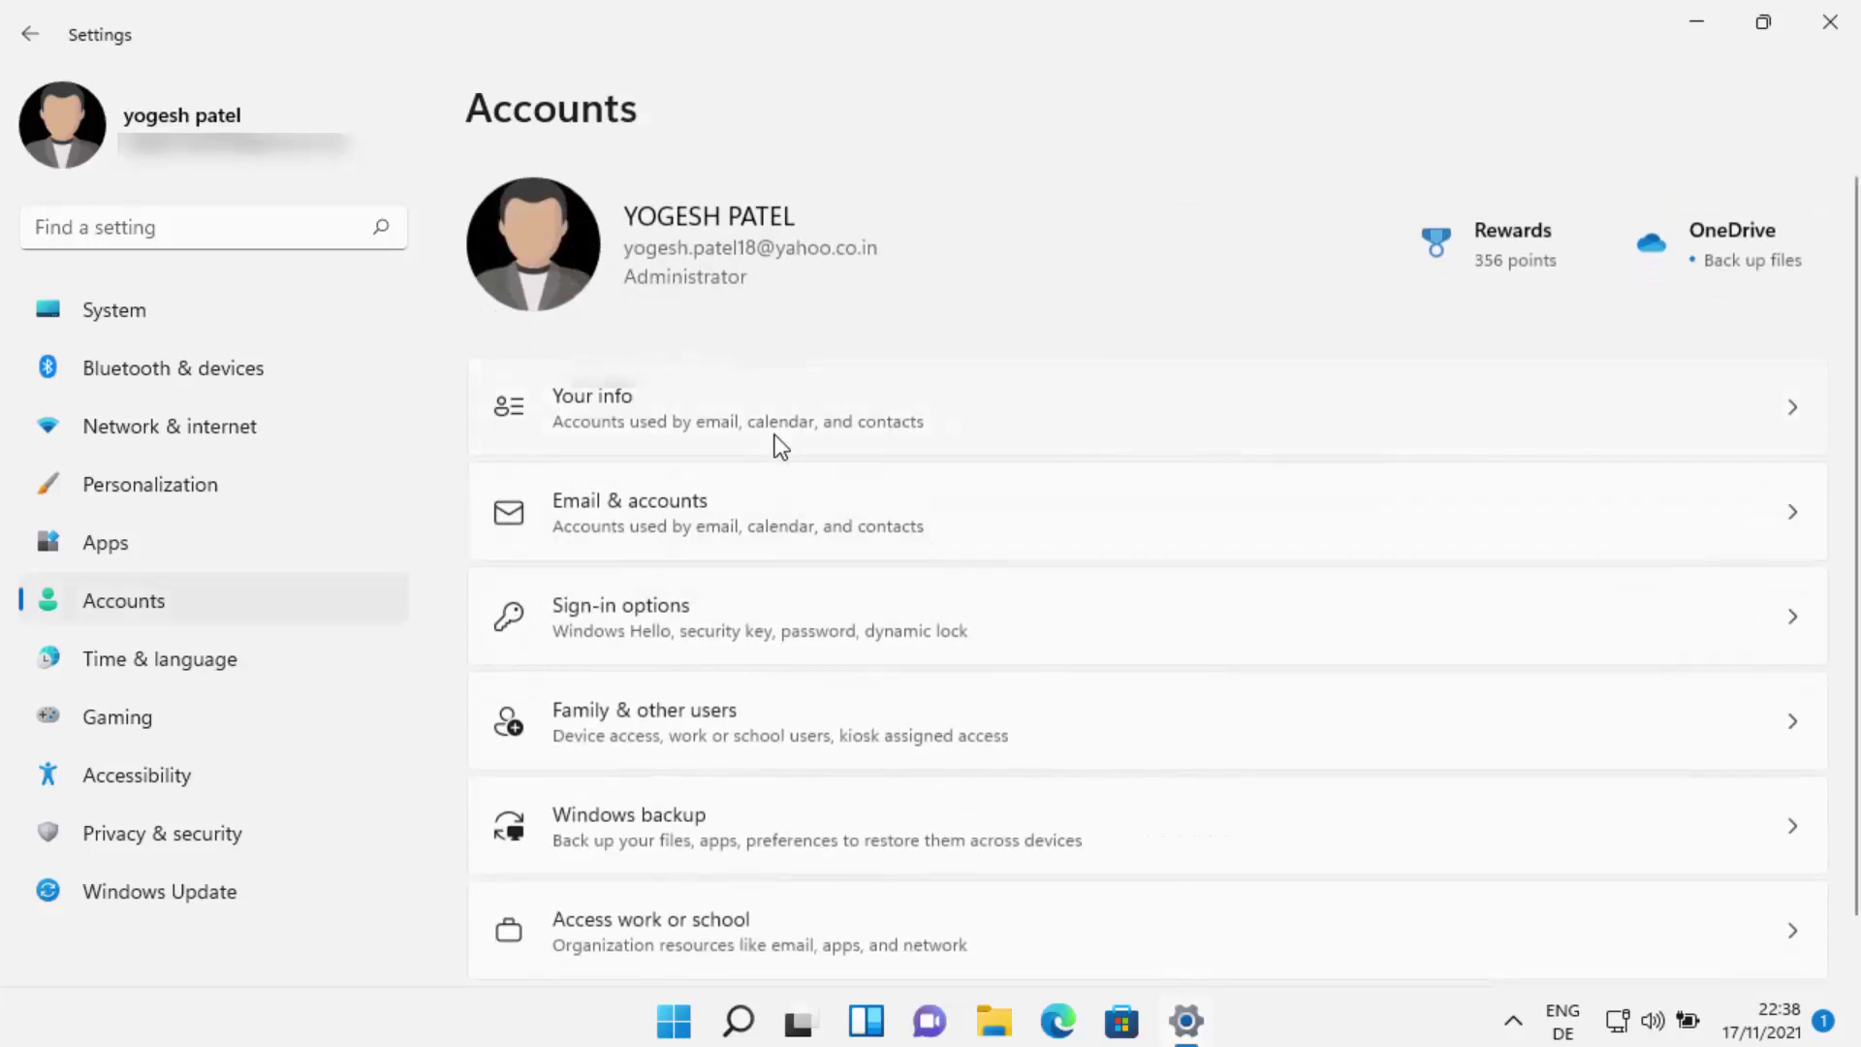
pyautogui.click(618, 409)
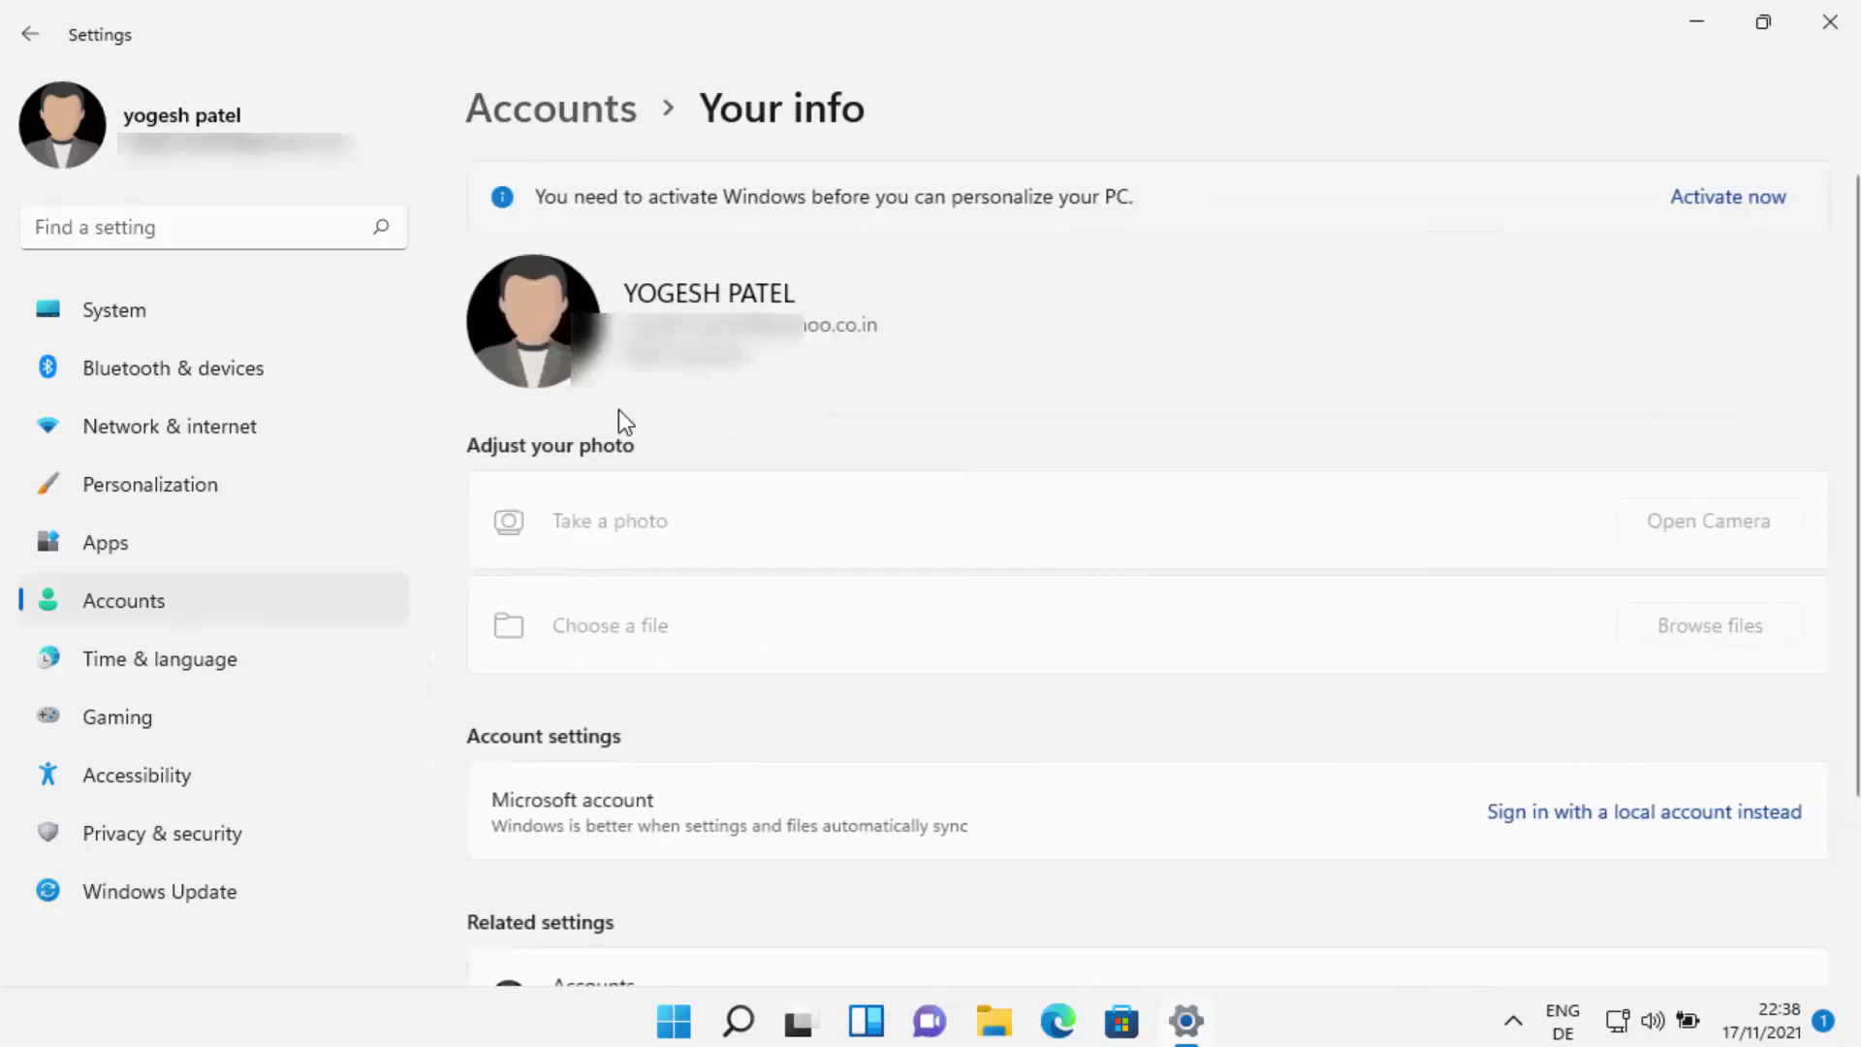
pyautogui.scroll(-1, 778, 630)
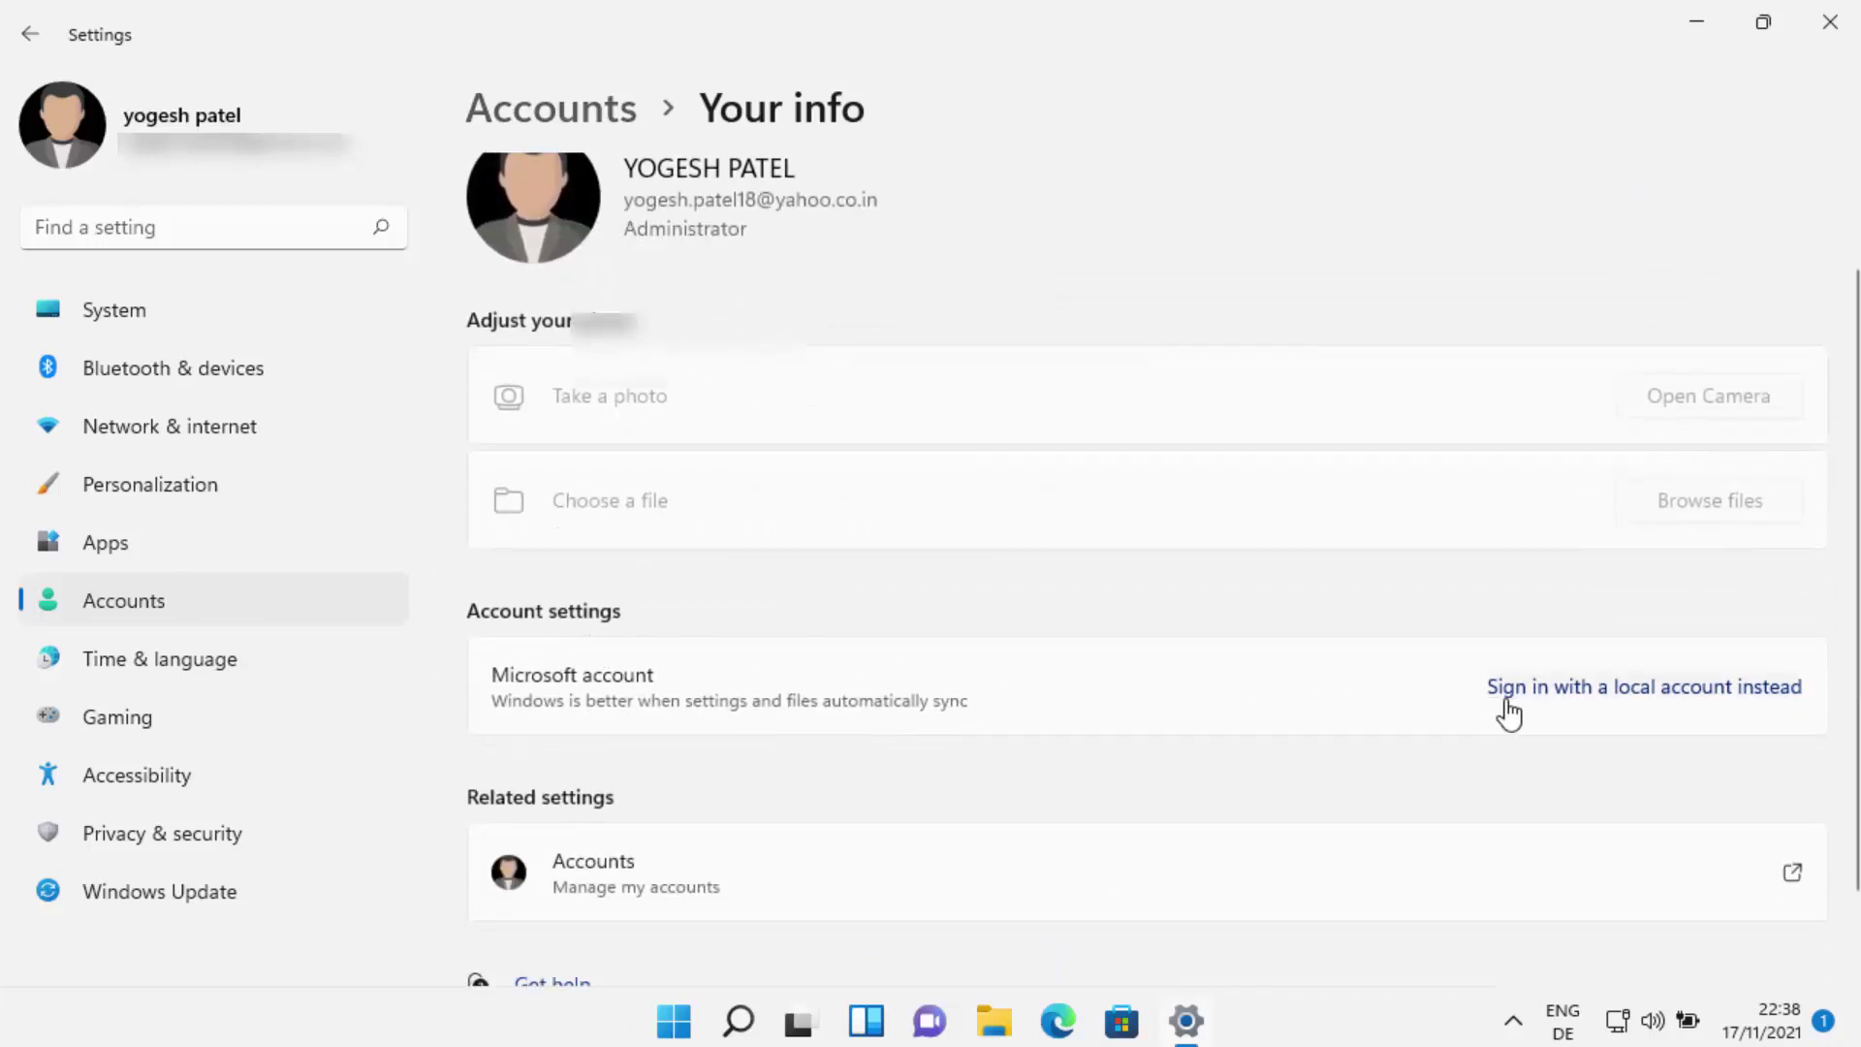
# - Start 'Sign in with a local account instead' and verify identity with the PIN in Windows Security
pyautogui.click(1635, 691)
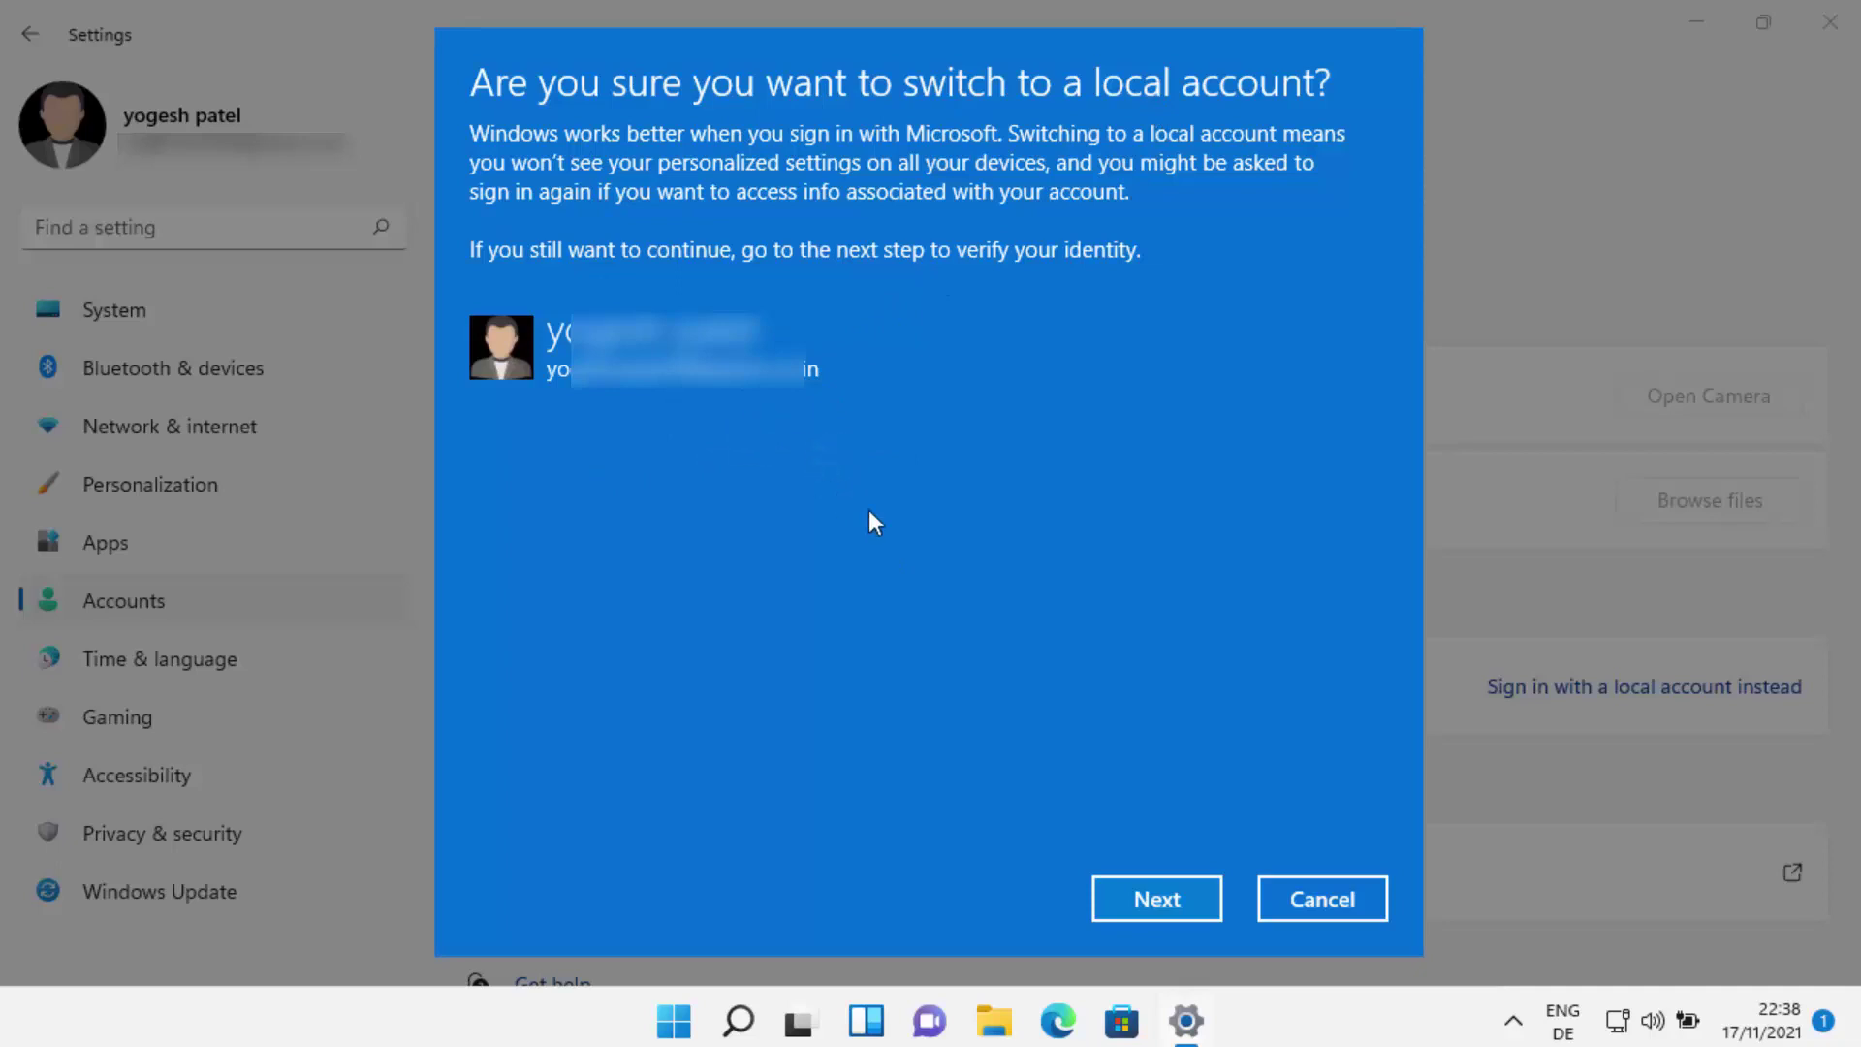
pyautogui.click(1122, 888)
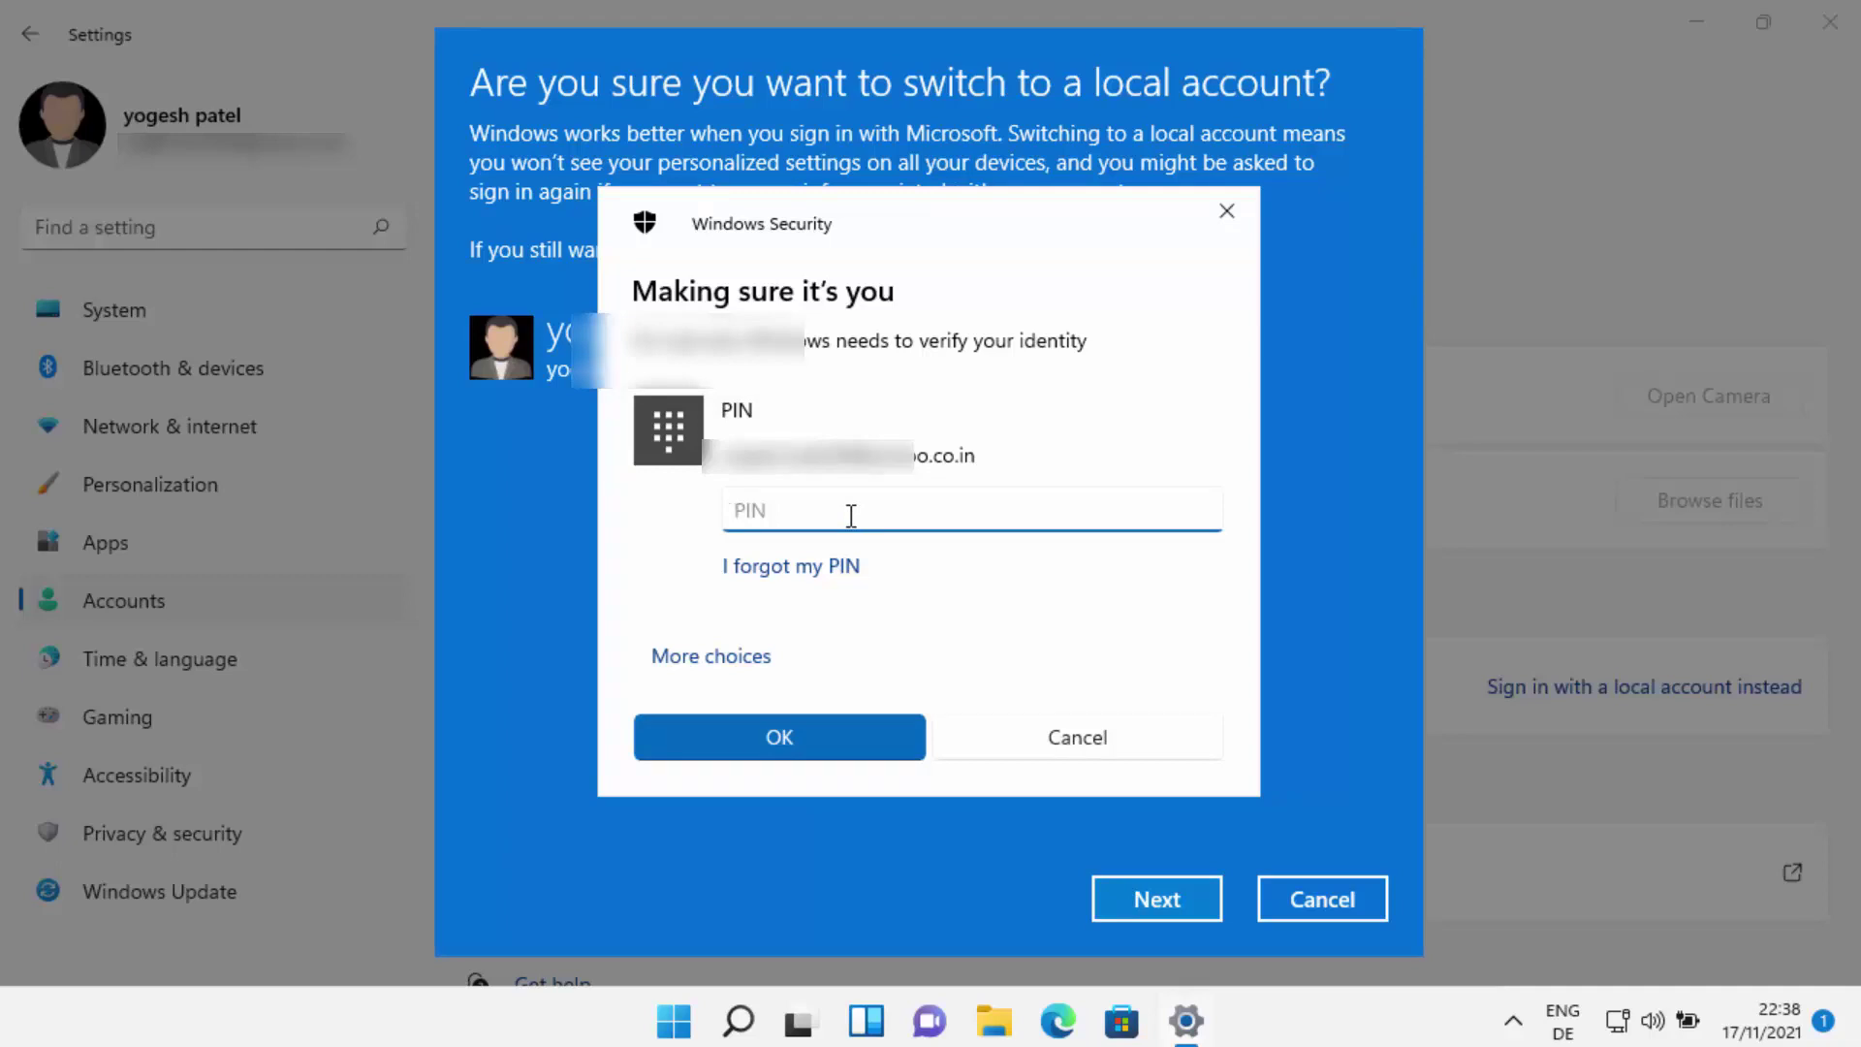
pyautogui.write('******')
pyautogui.click(795, 740)
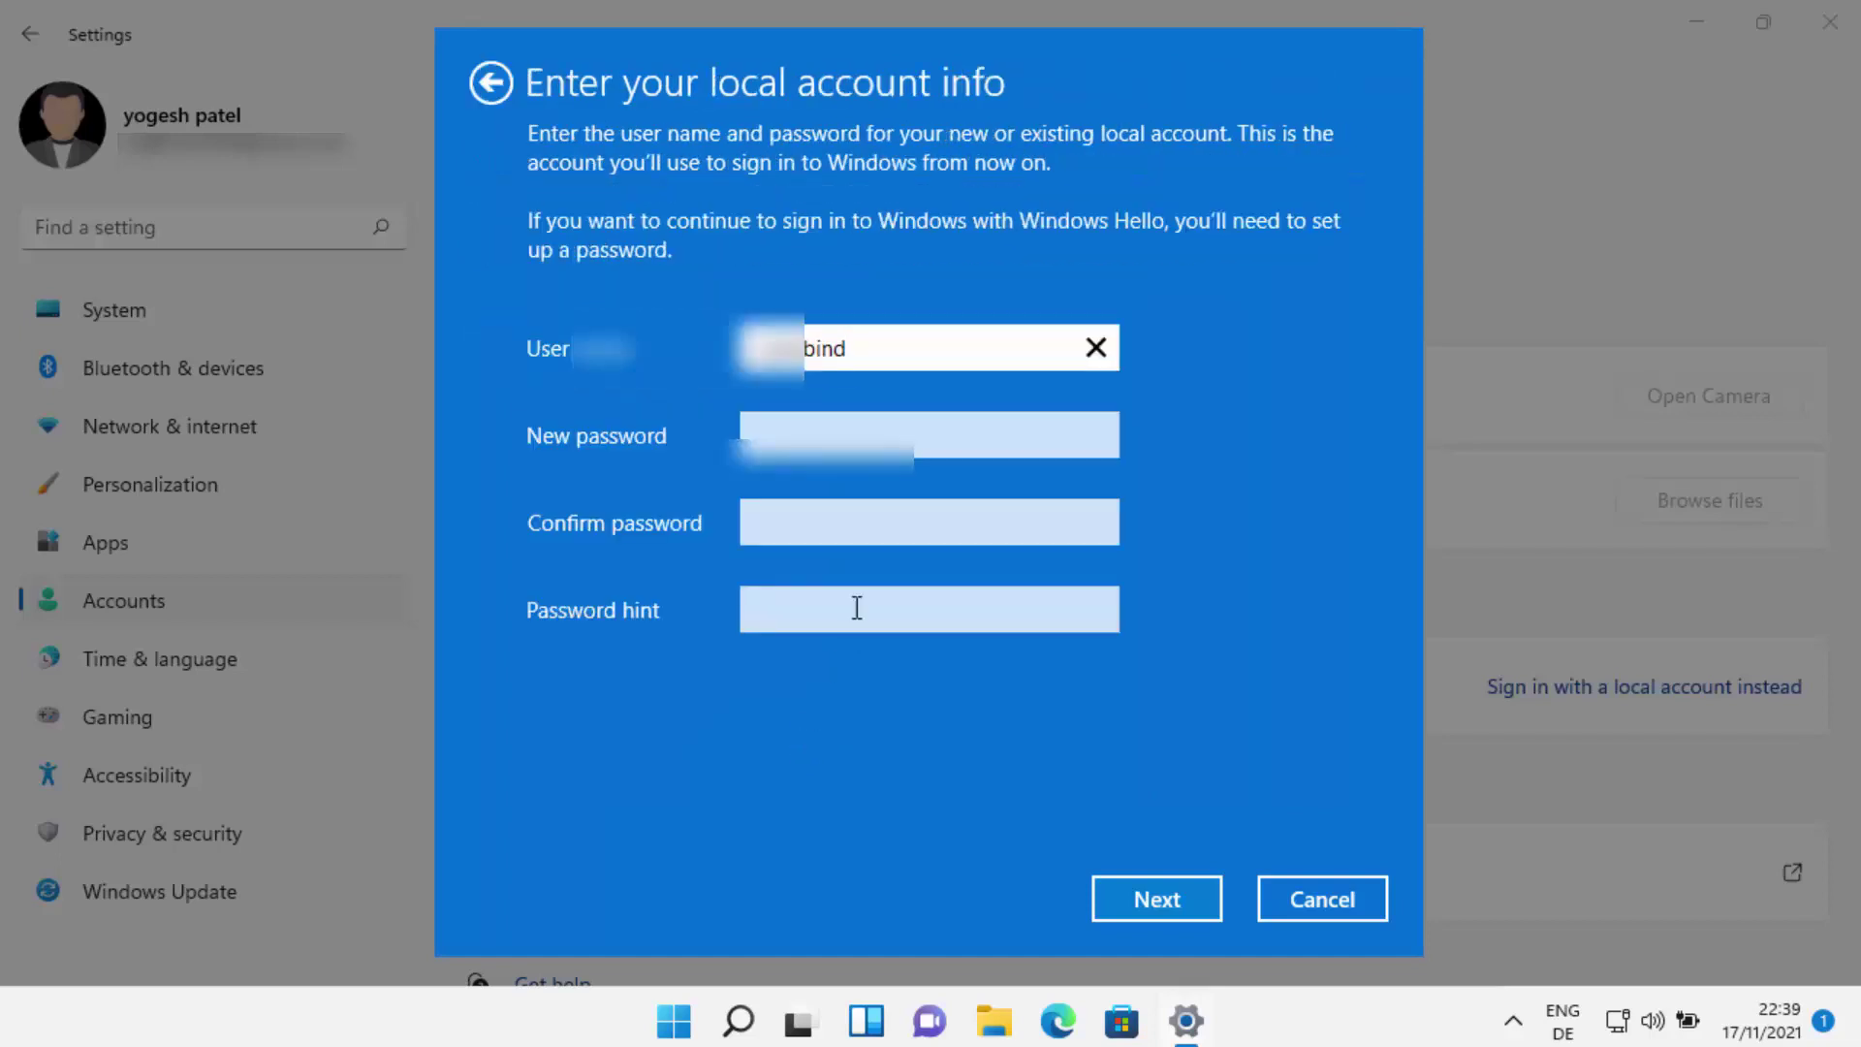
# - Enter and confirm a new password plus a password hint for local account codebind, then continue
pyautogui.click(775, 434)
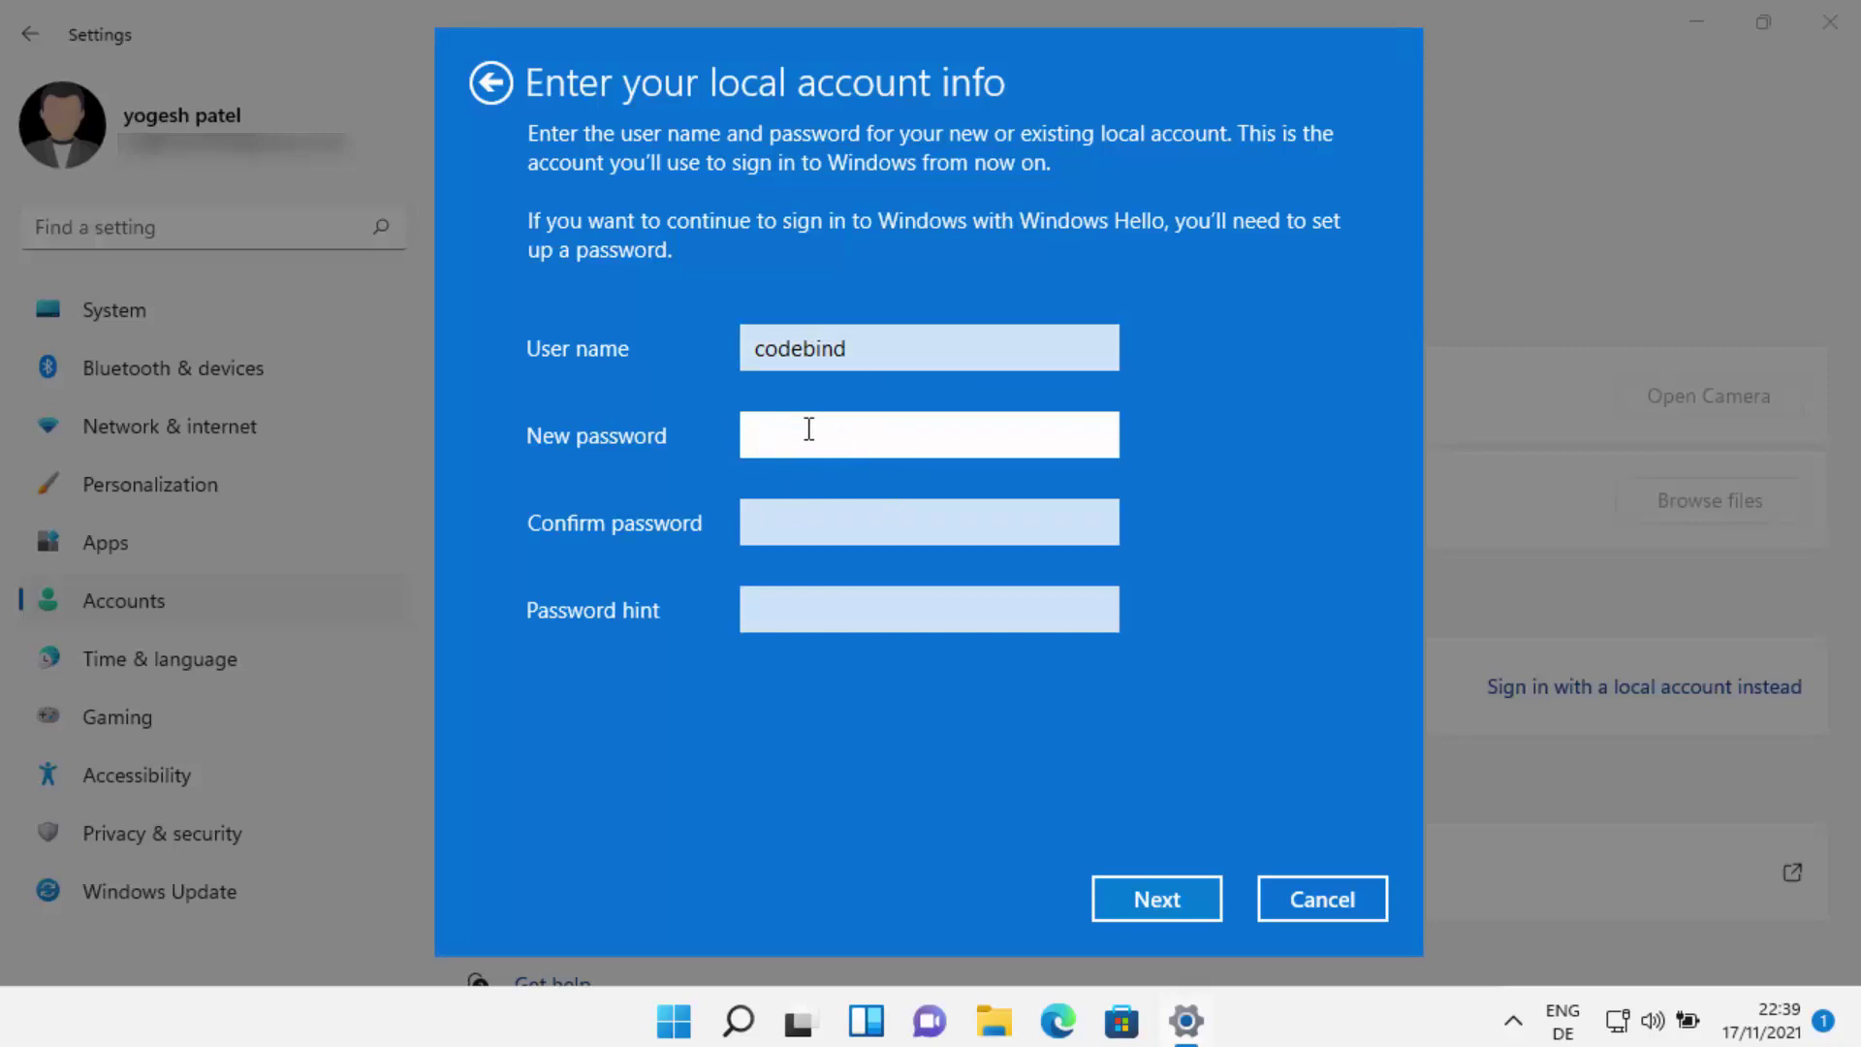
pyautogui.write('••••••')
pyautogui.press('Tab')
pyautogui.write('•')
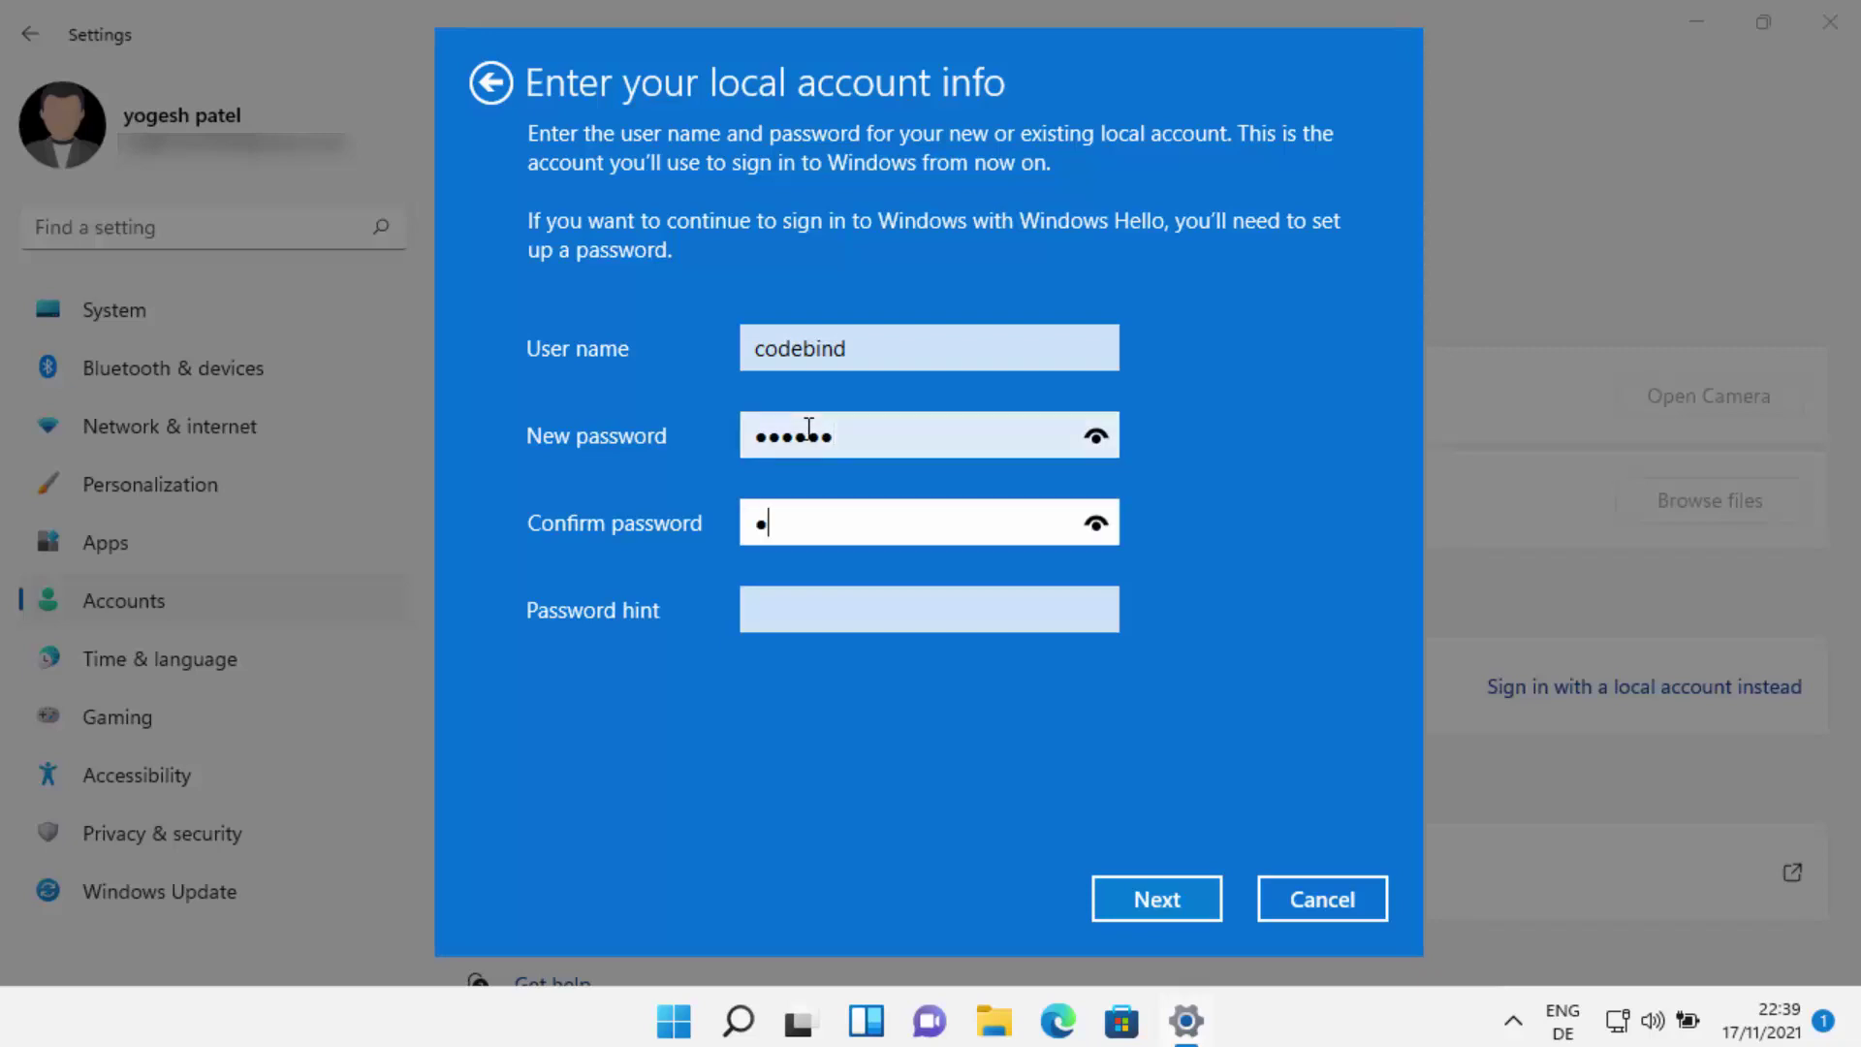
pyautogui.write('•••••')
pyautogui.press('Tab')
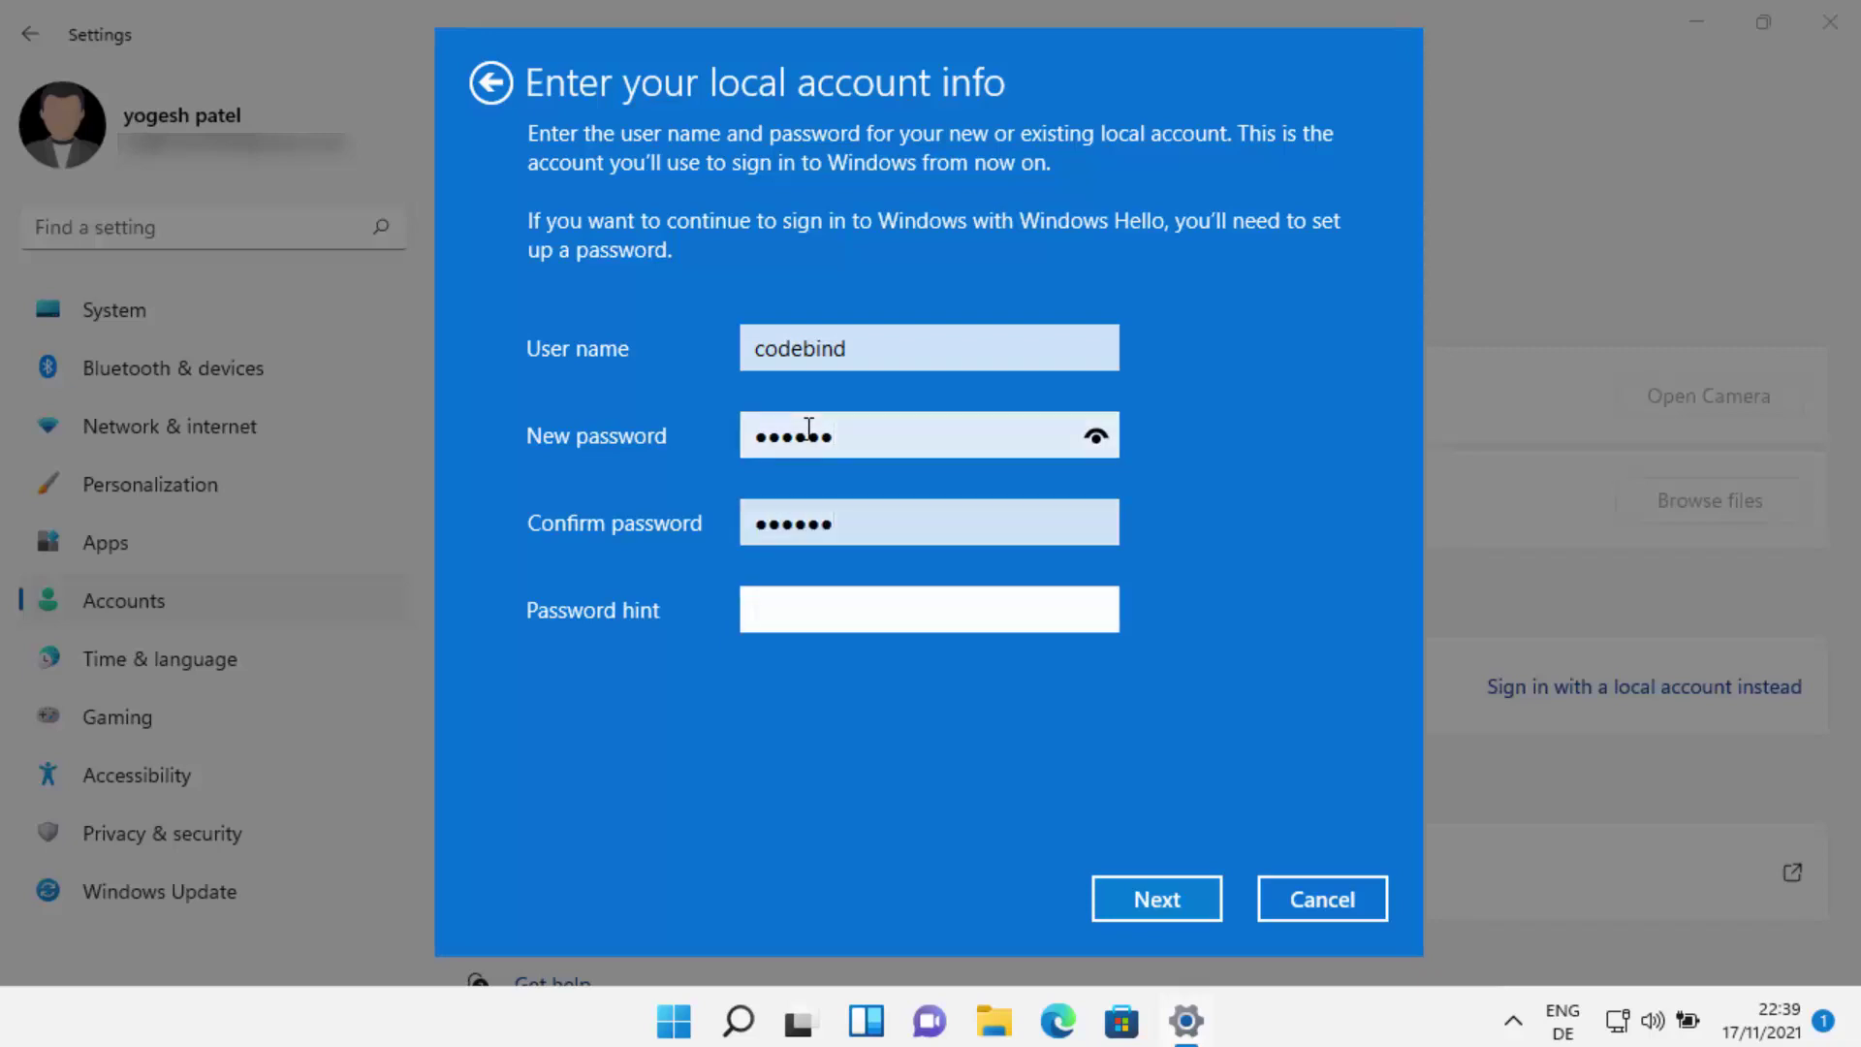
pyautogui.write('cb')
pyautogui.click(1112, 898)
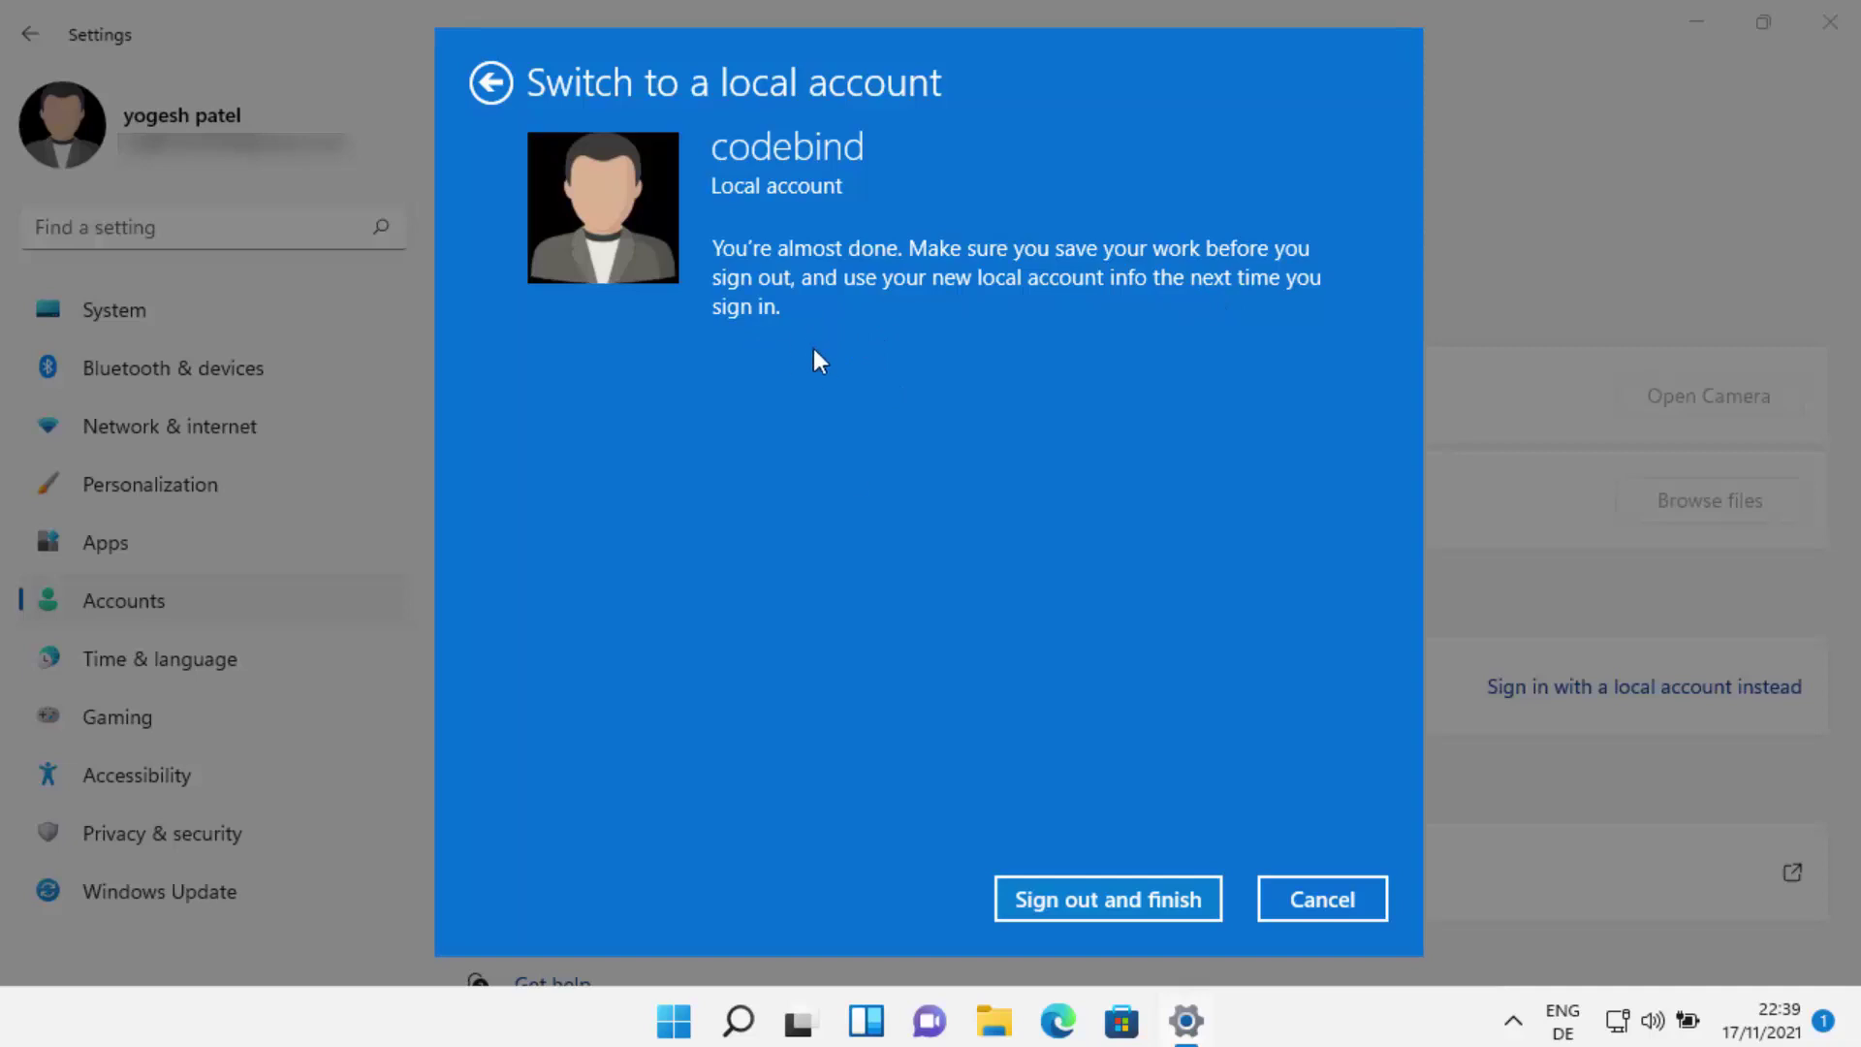
# - Choose 'Sign out and finish', then sign back in as codebind with the PIN
pyautogui.click(1070, 913)
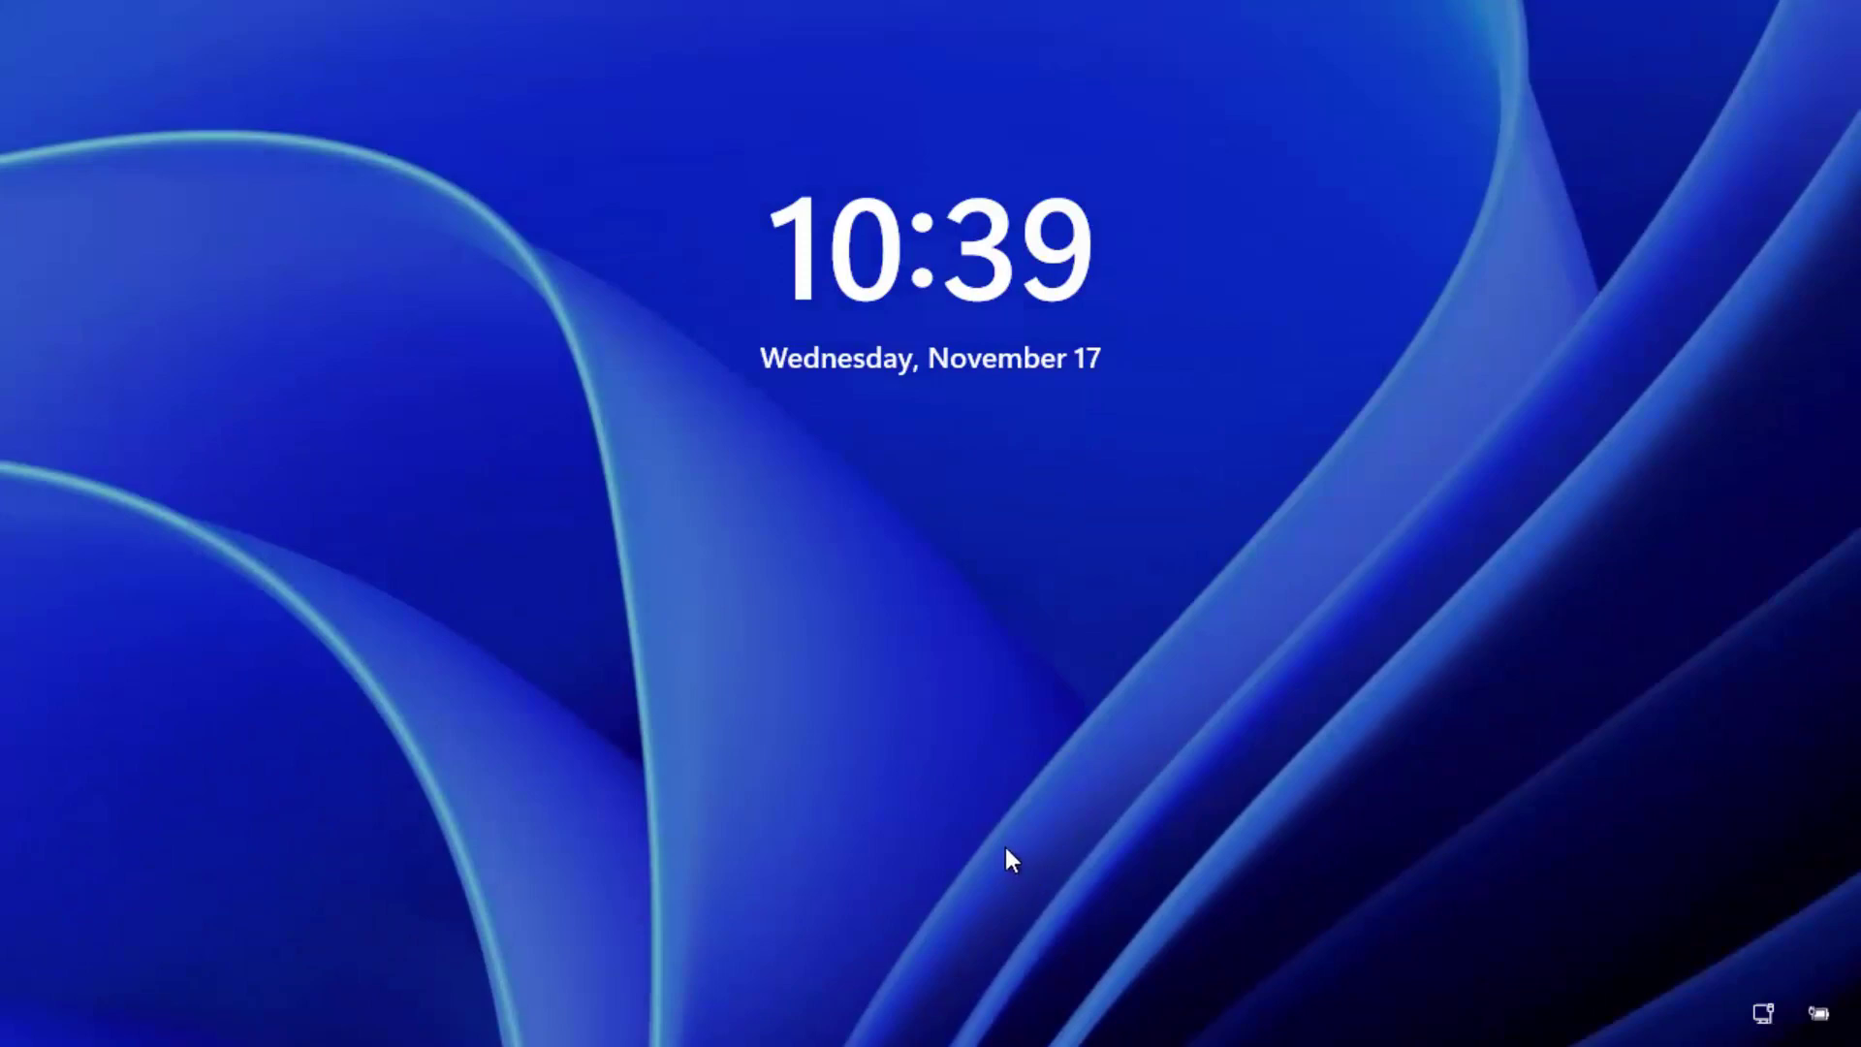
pyautogui.click(1006, 850)
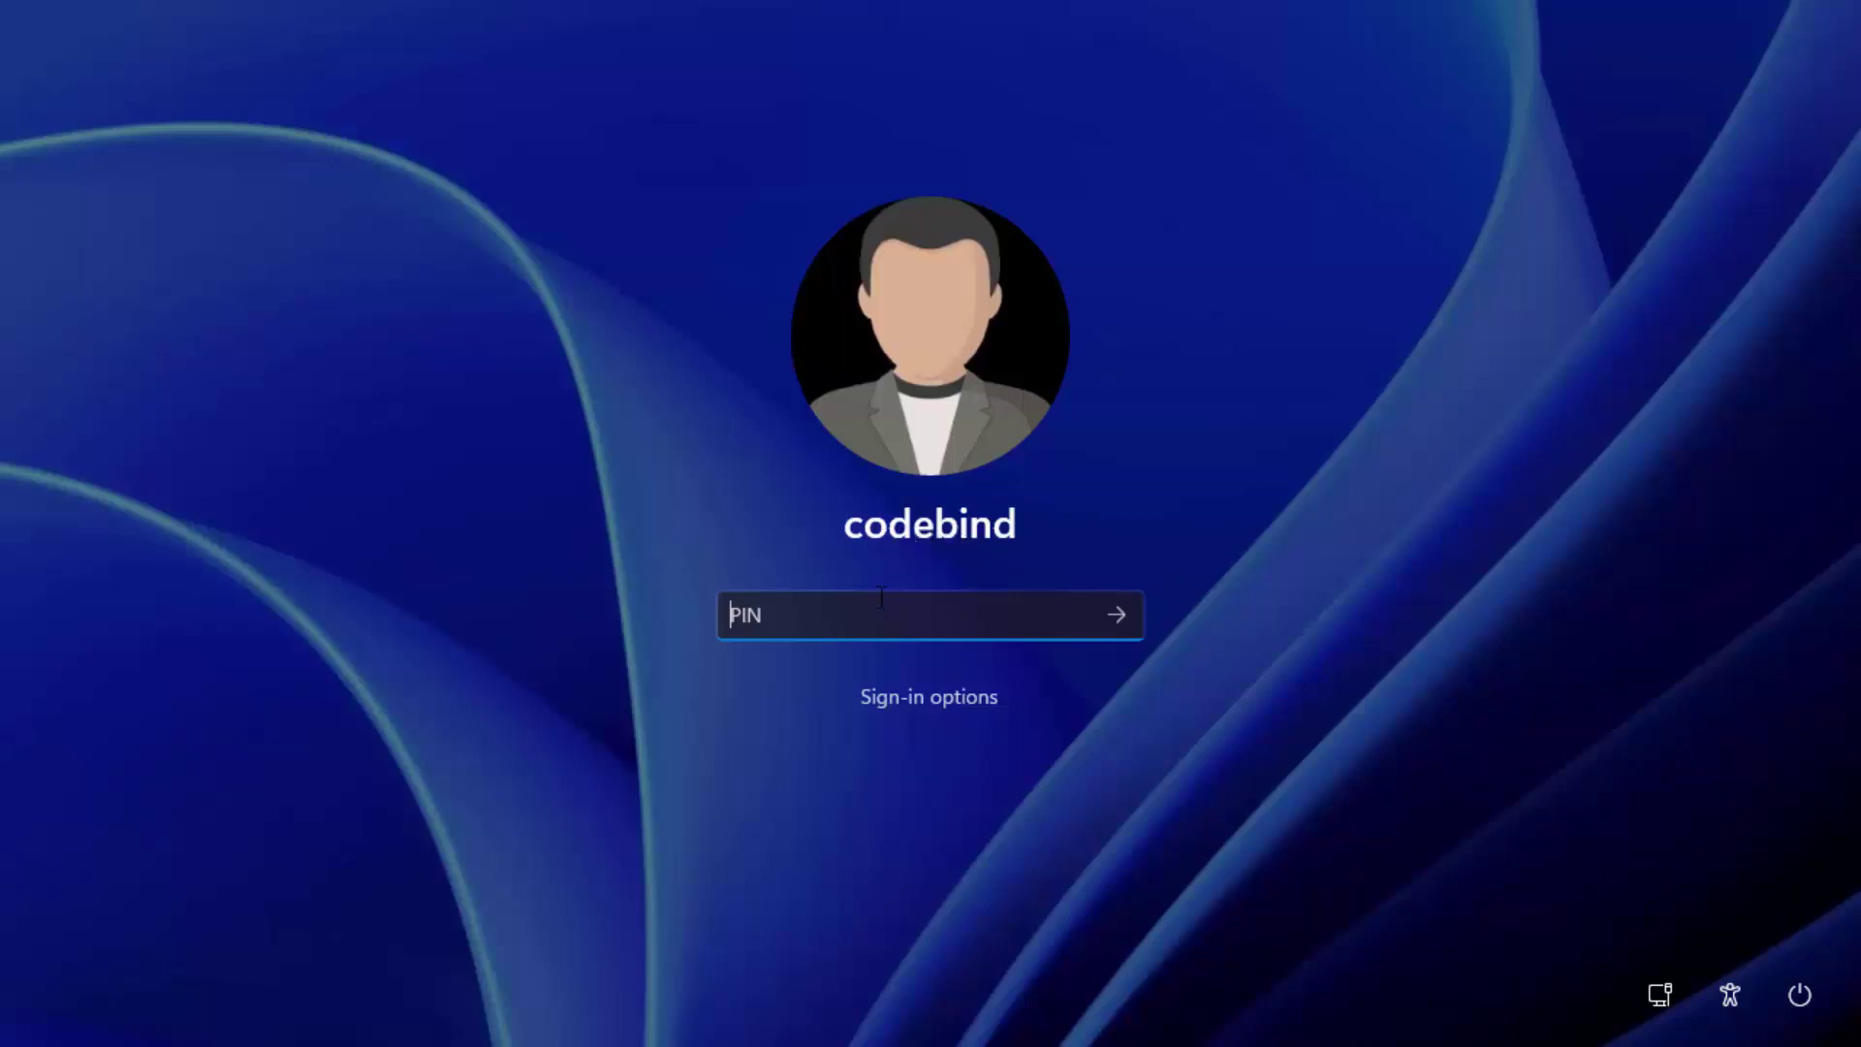
pyautogui.click(1123, 616)
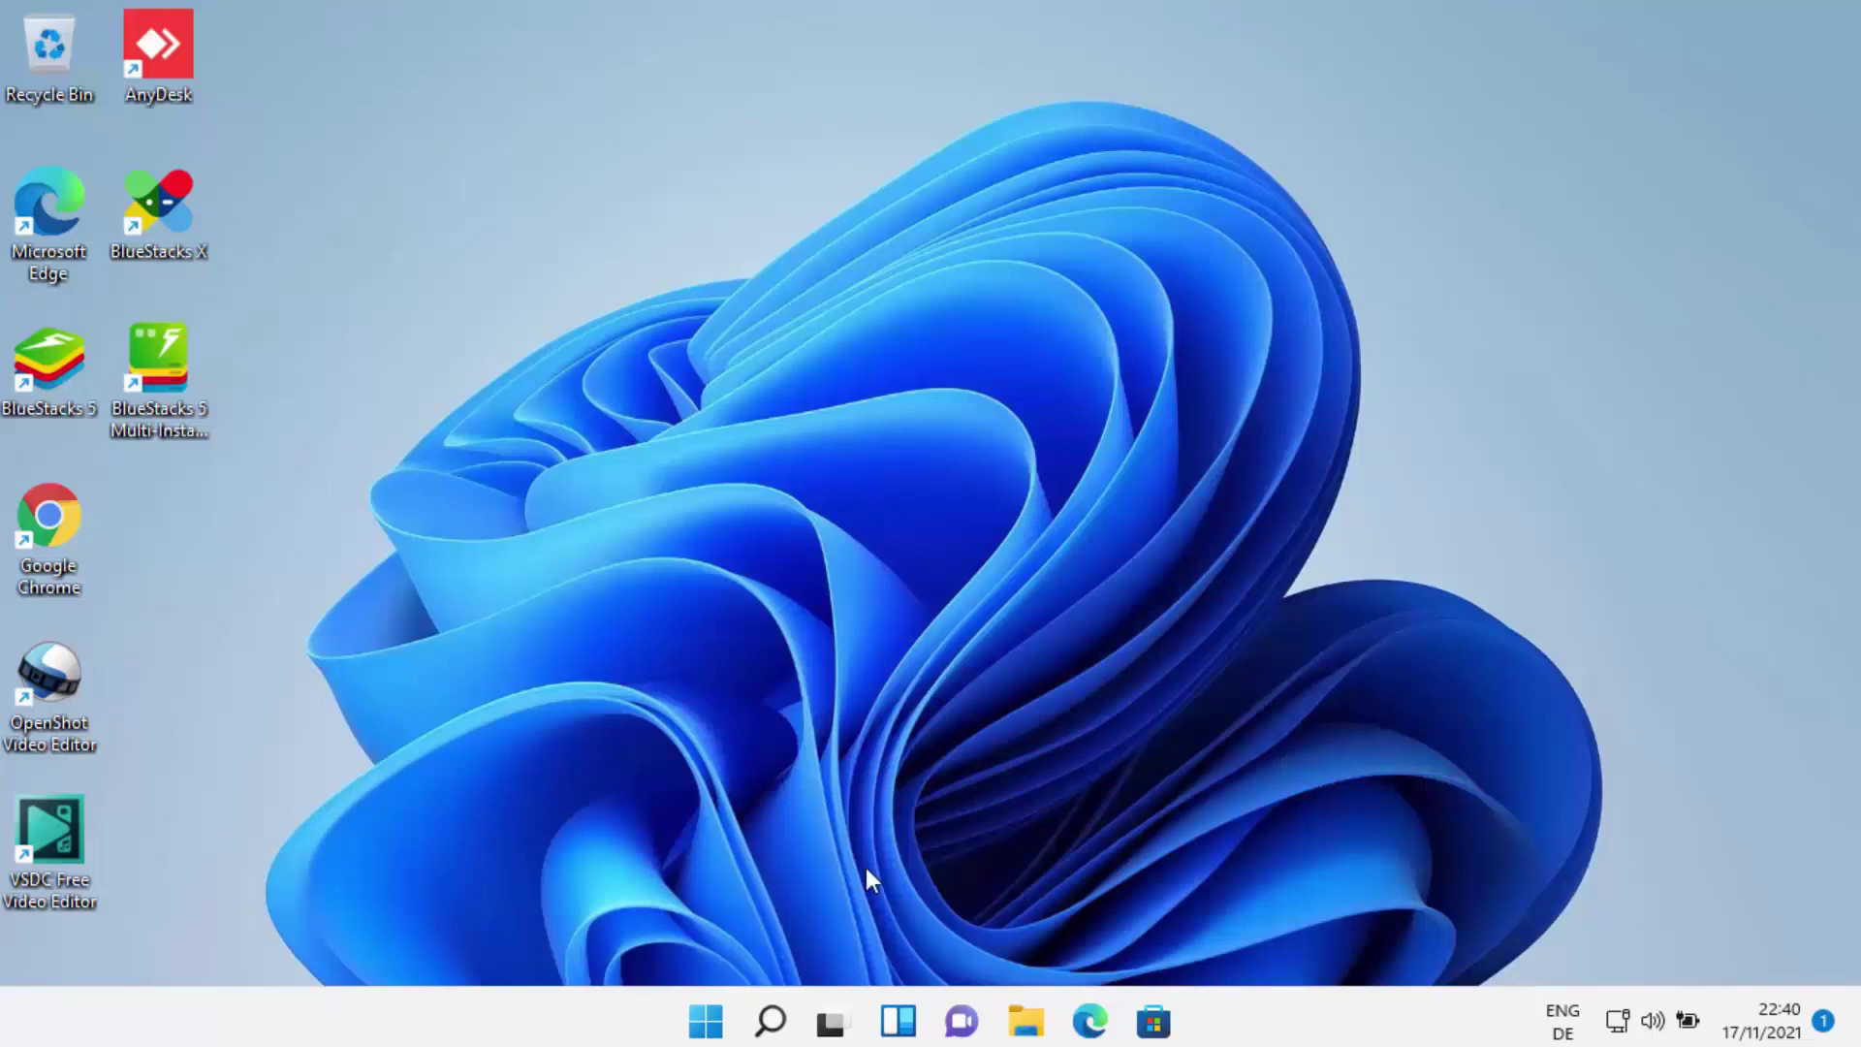
# - Open Settings > Accounts > Your info to confirm codebind is a Local Account Administrator
pyautogui.click(707, 1021)
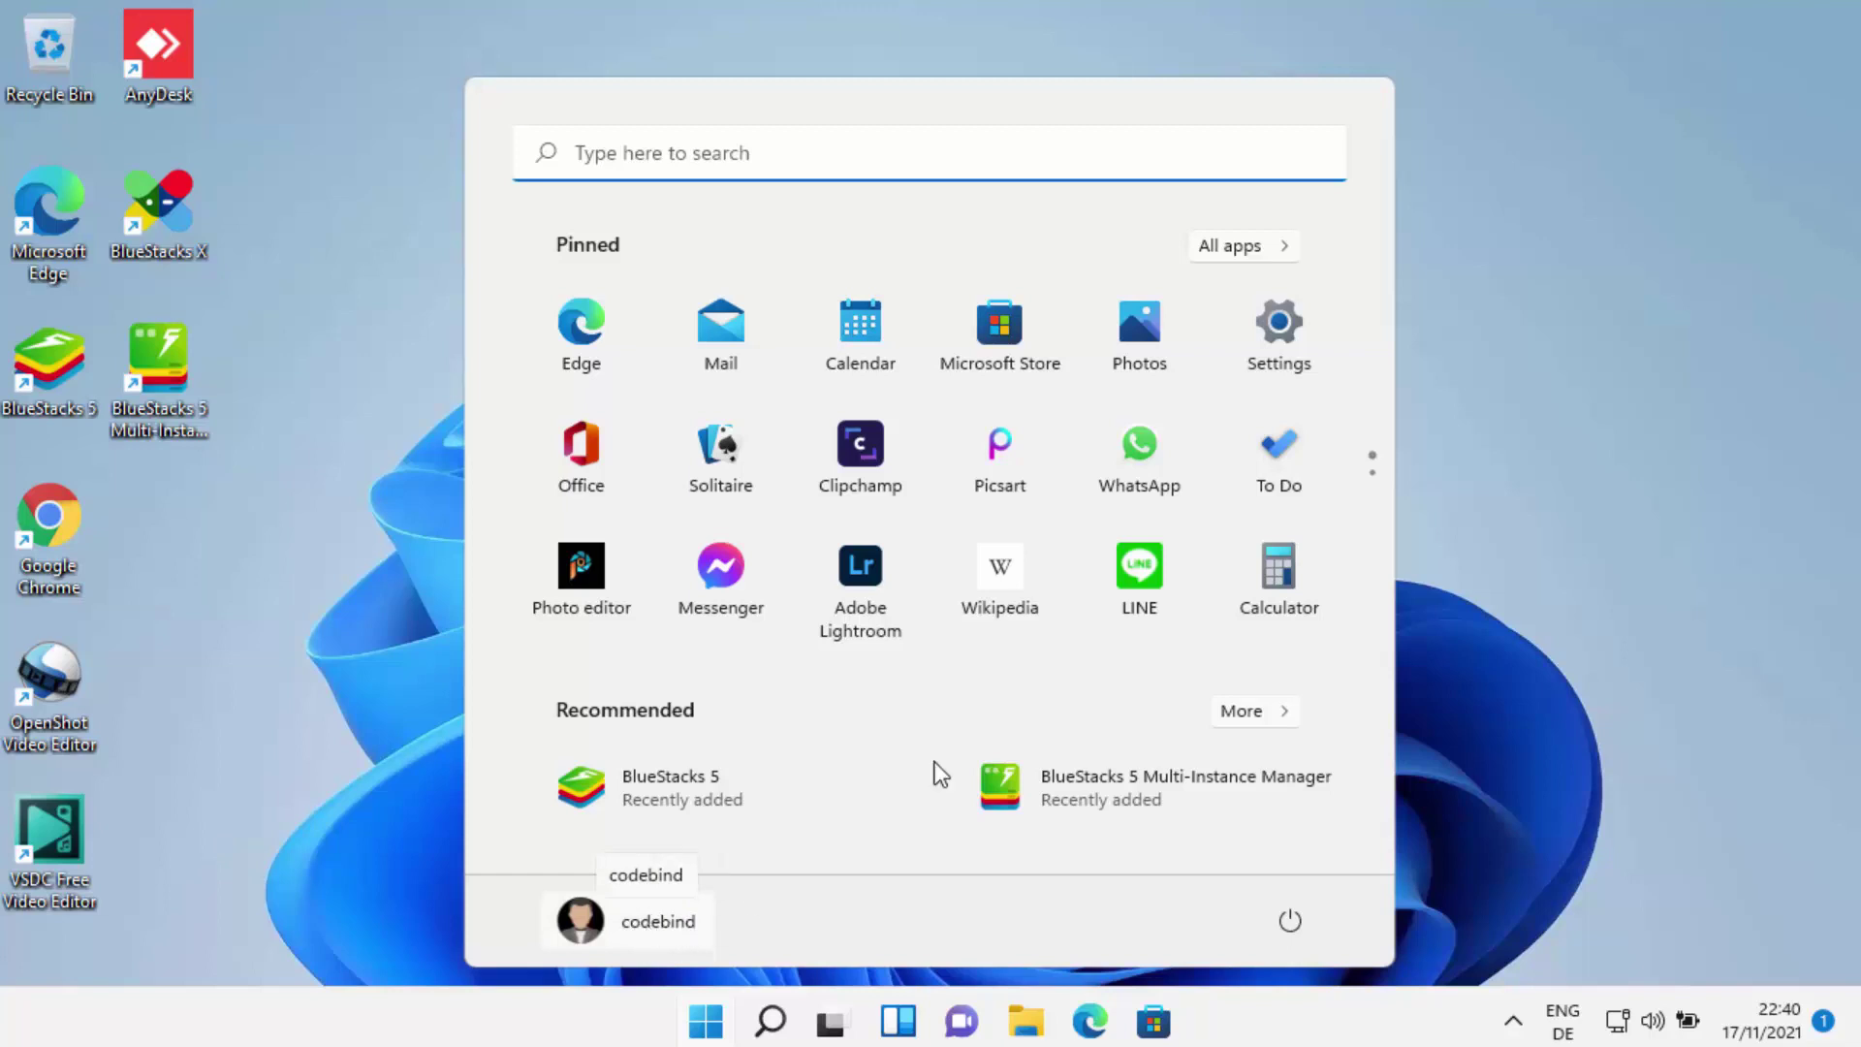
pyautogui.click(1273, 342)
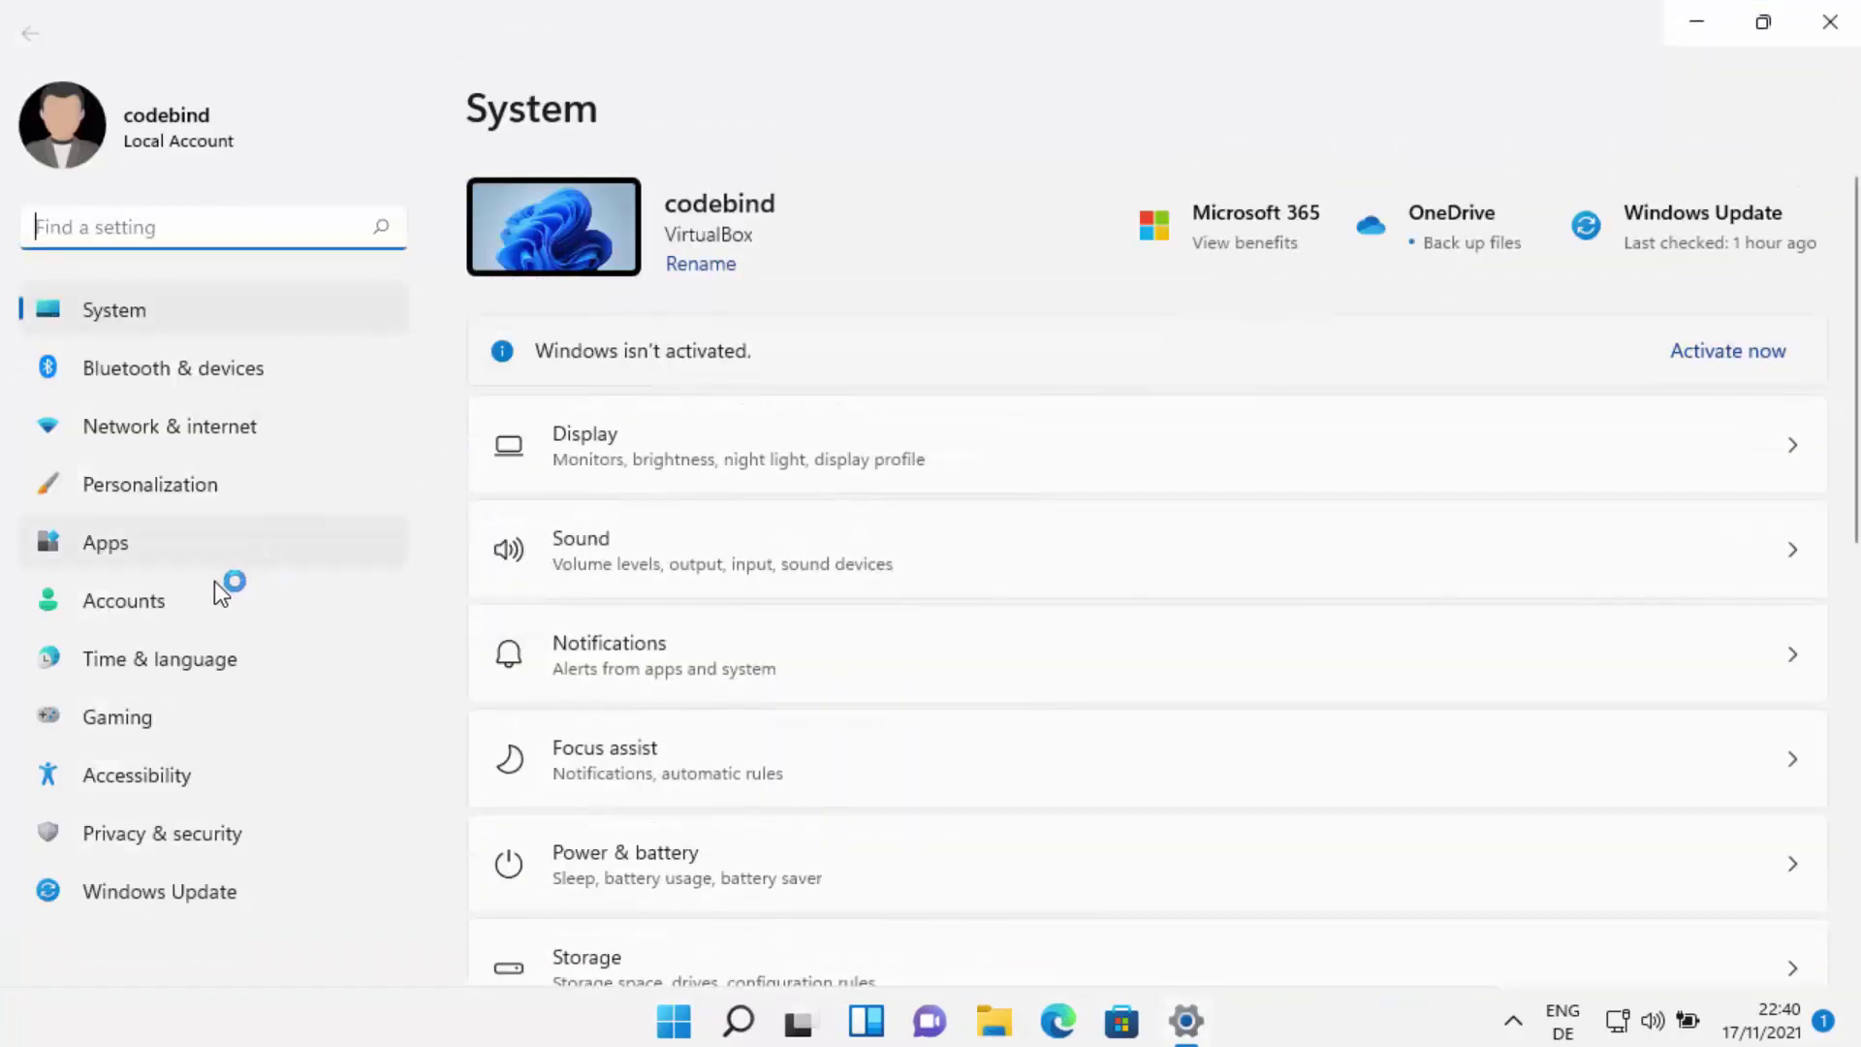
pyautogui.click(187, 615)
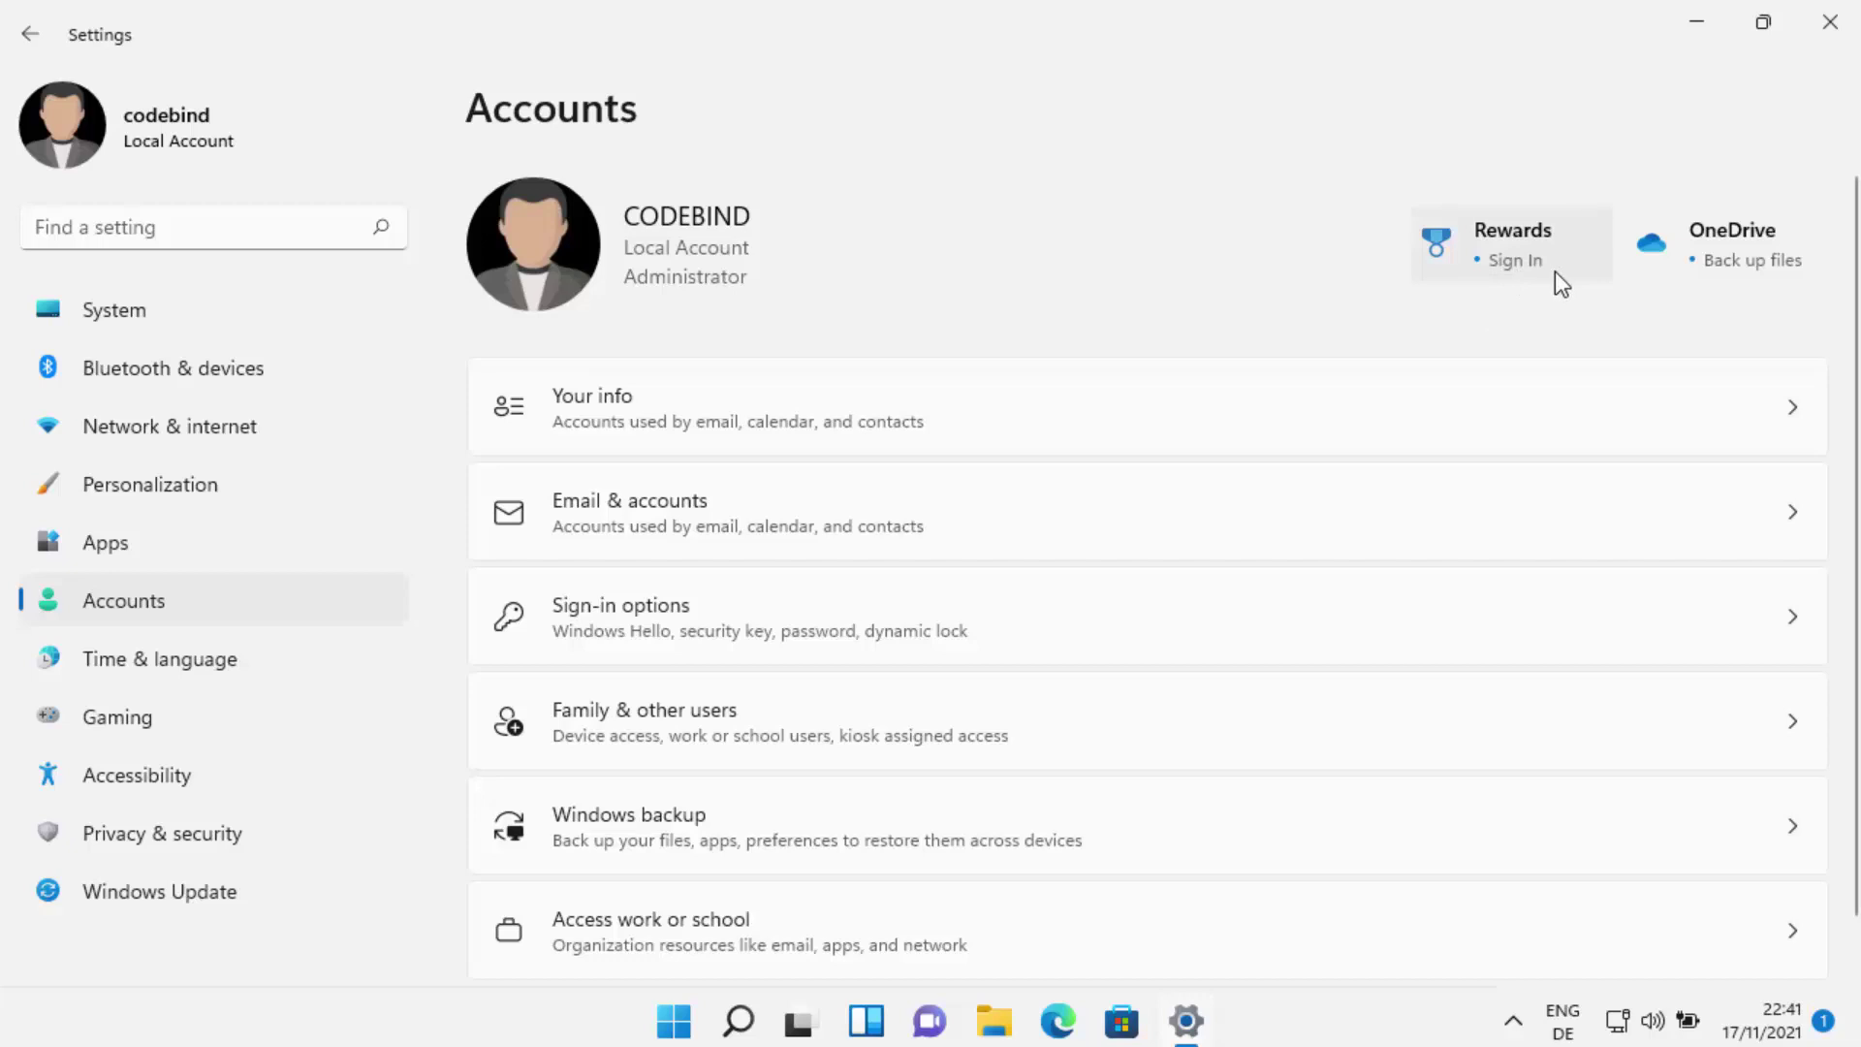
pyautogui.click(632, 413)
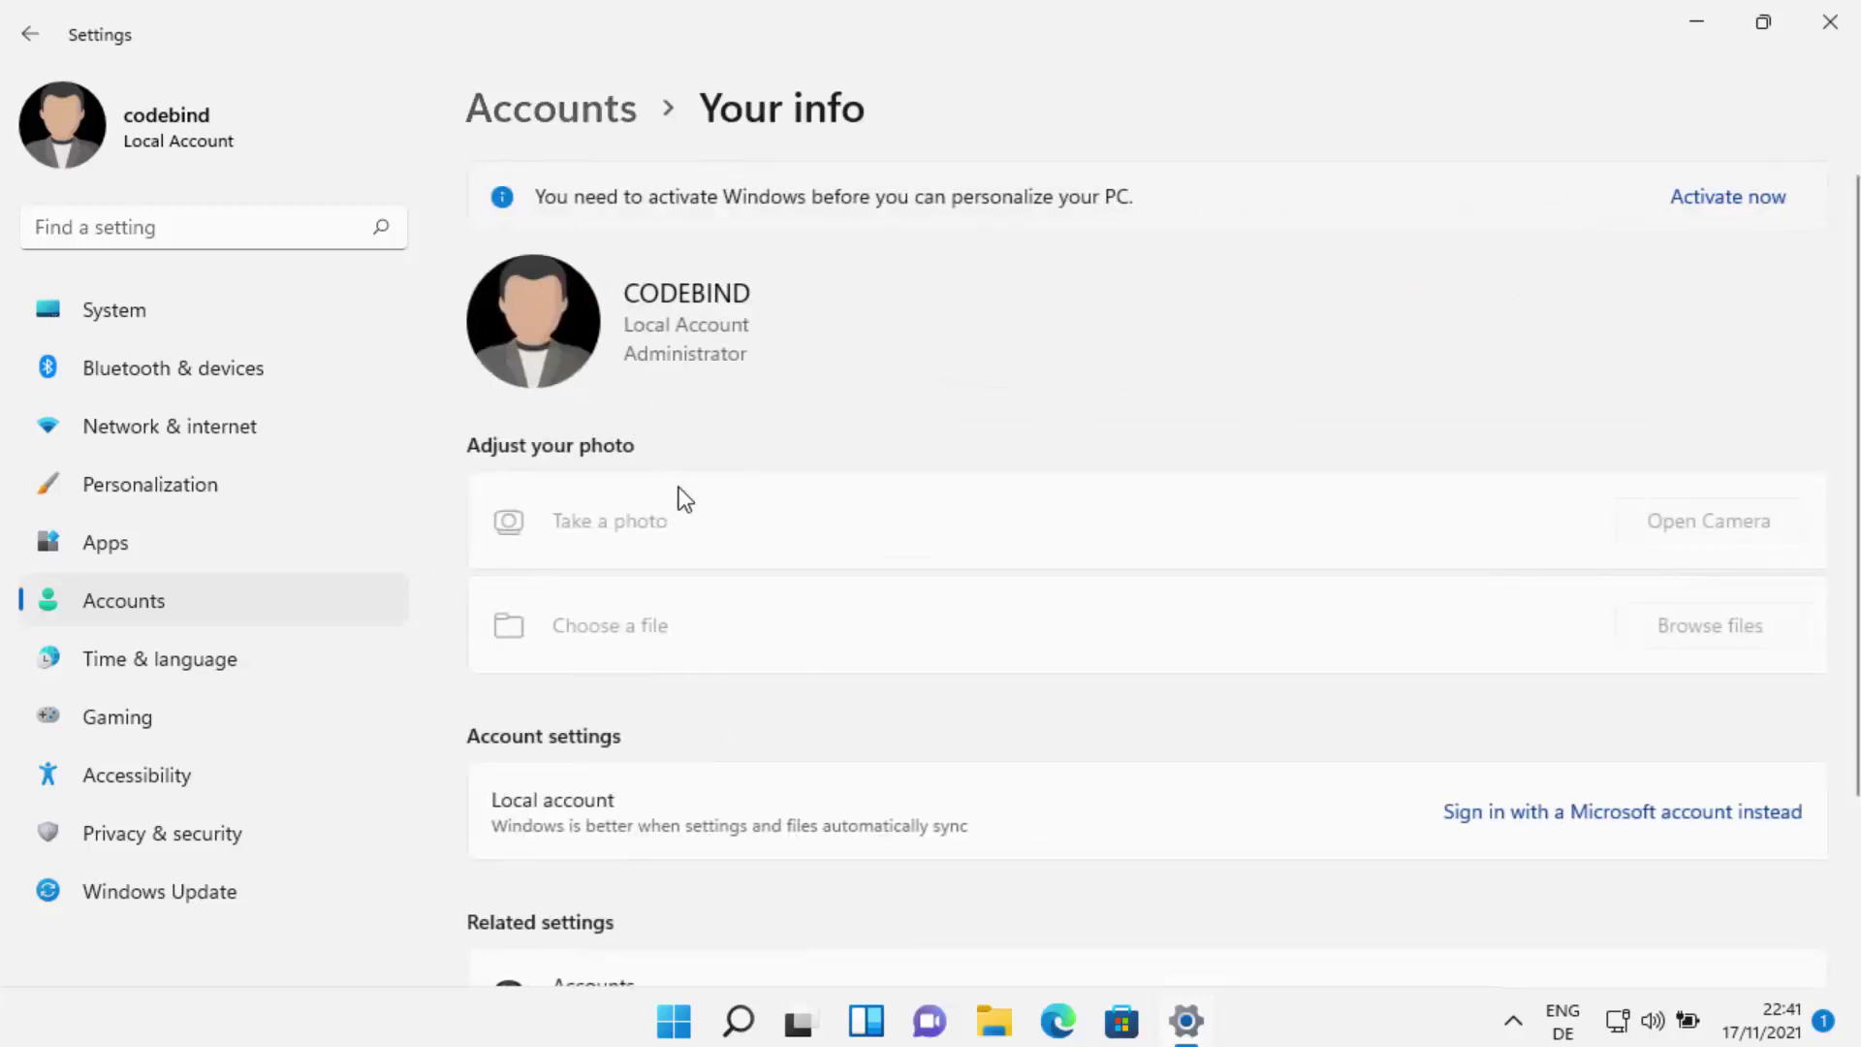
pyautogui.scroll(-2, 865, 531)
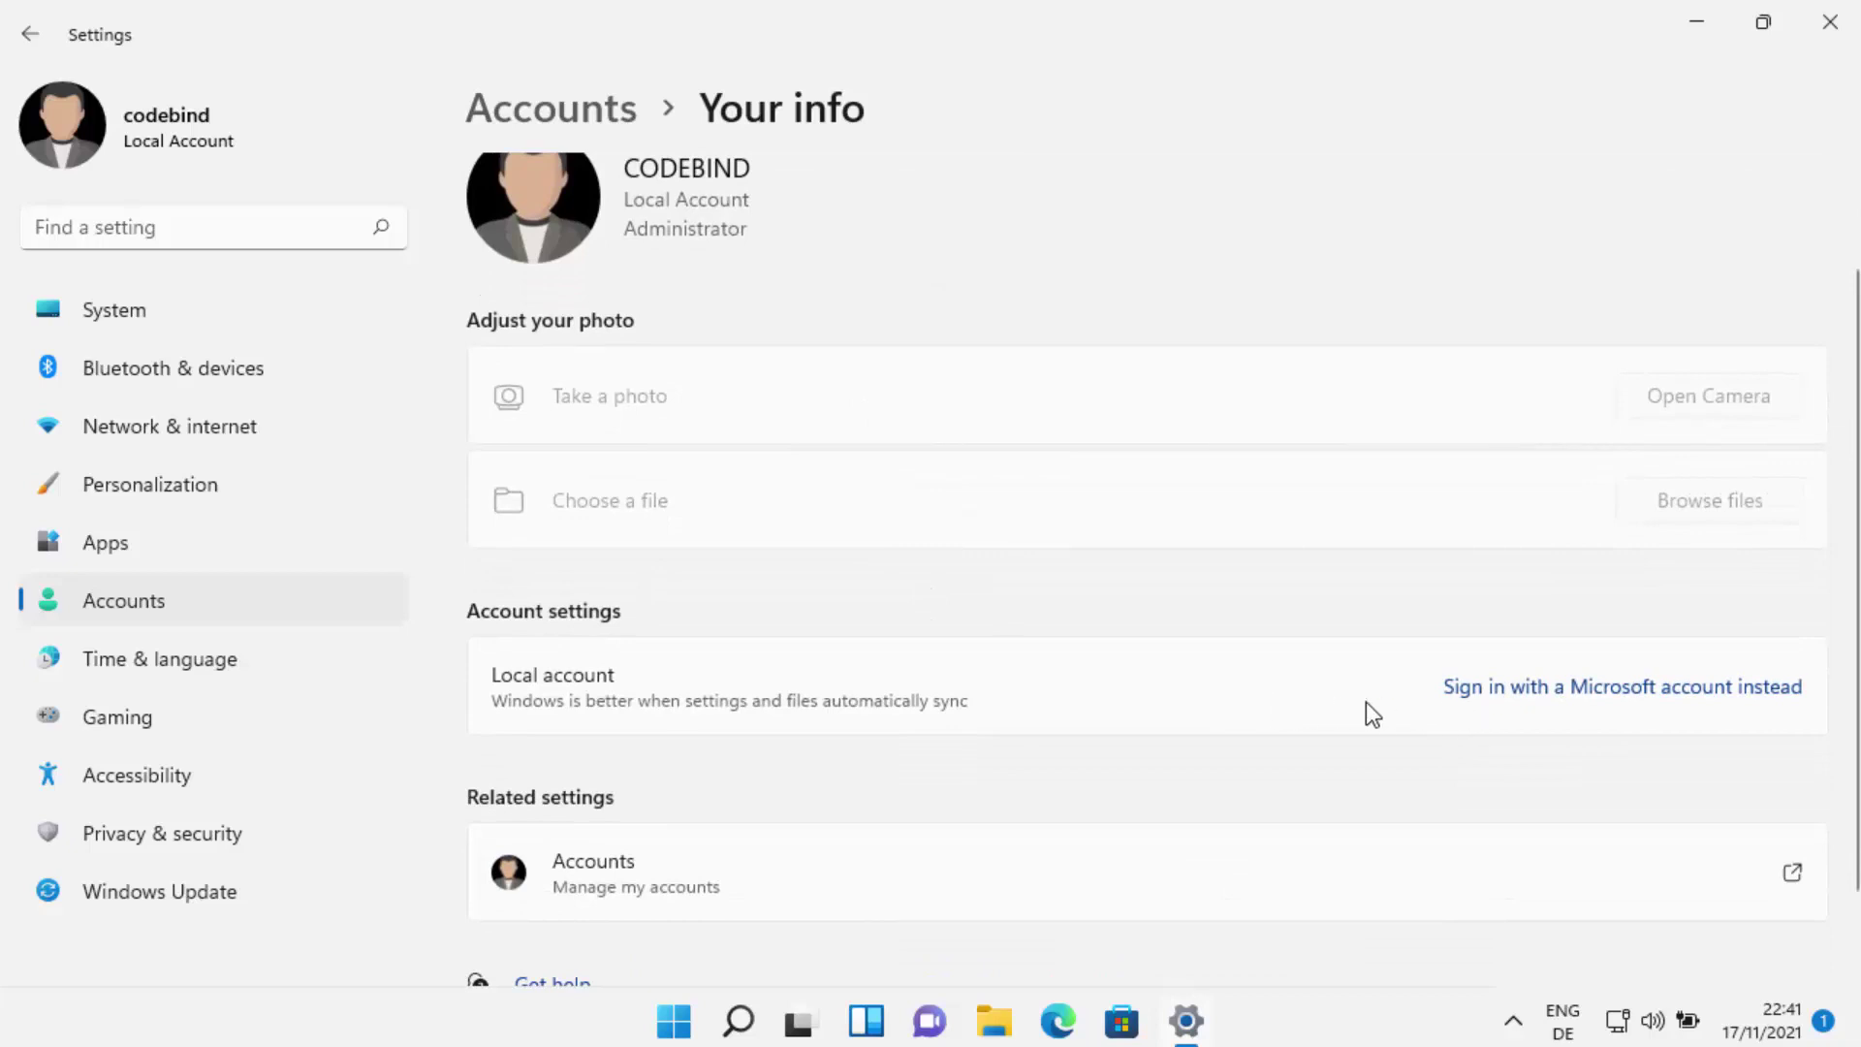